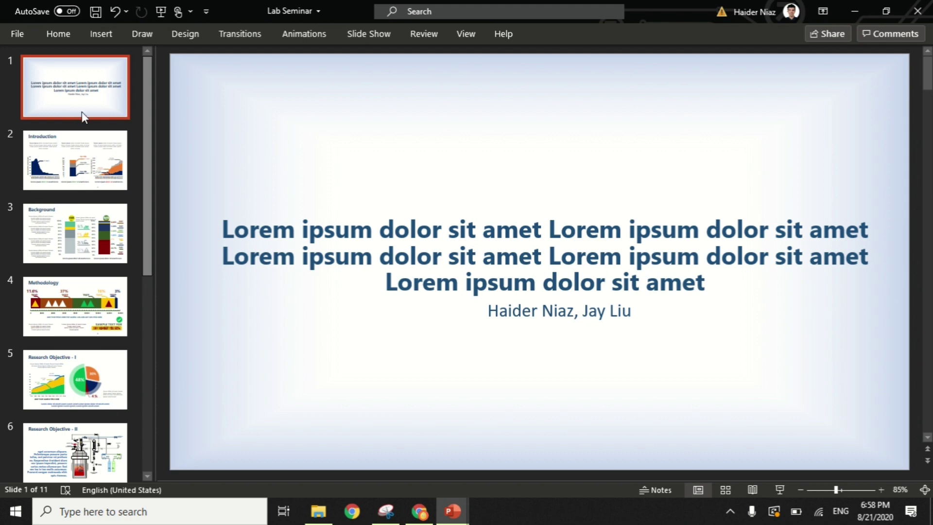
Page through the Lab Seminar deck from the title slide to slide 10, 'Results – Experiments II'.
key("Down")
key("Down")
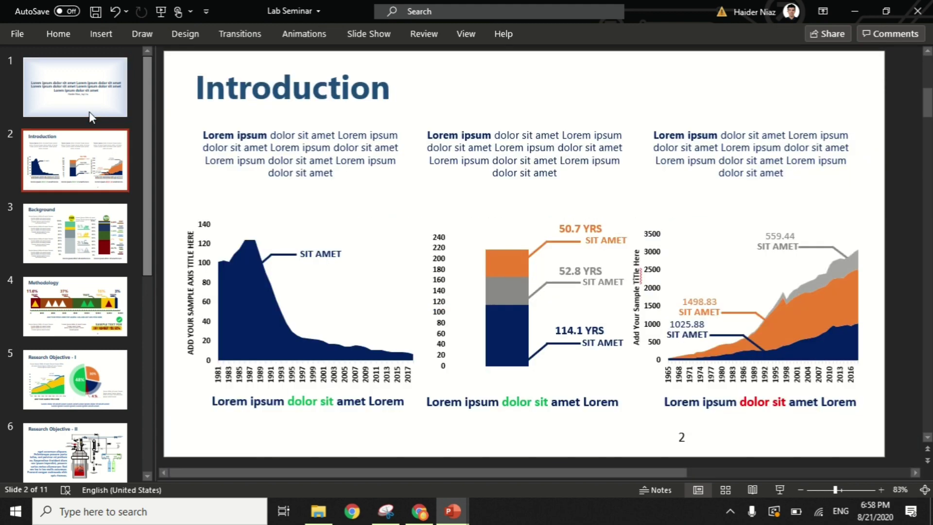
key("Down")
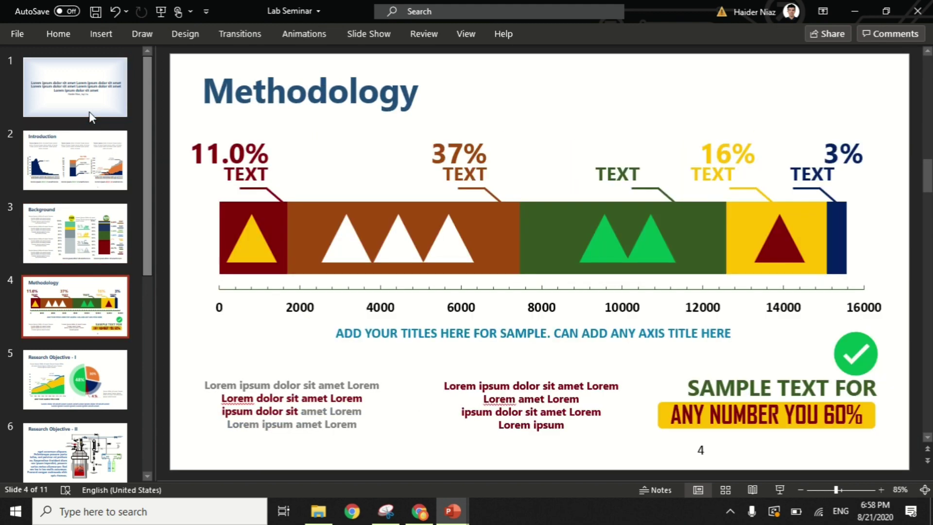
key("Down")
key("Down")
key("Down")
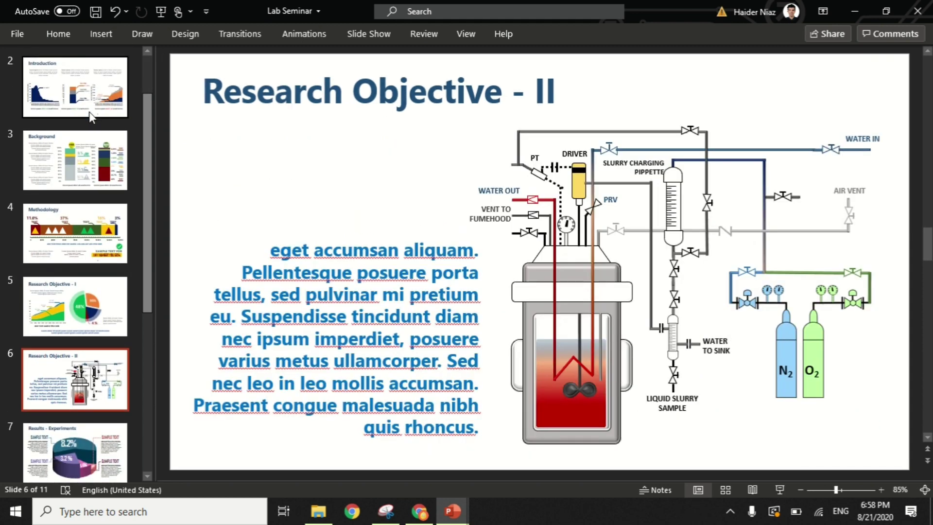
key("Down")
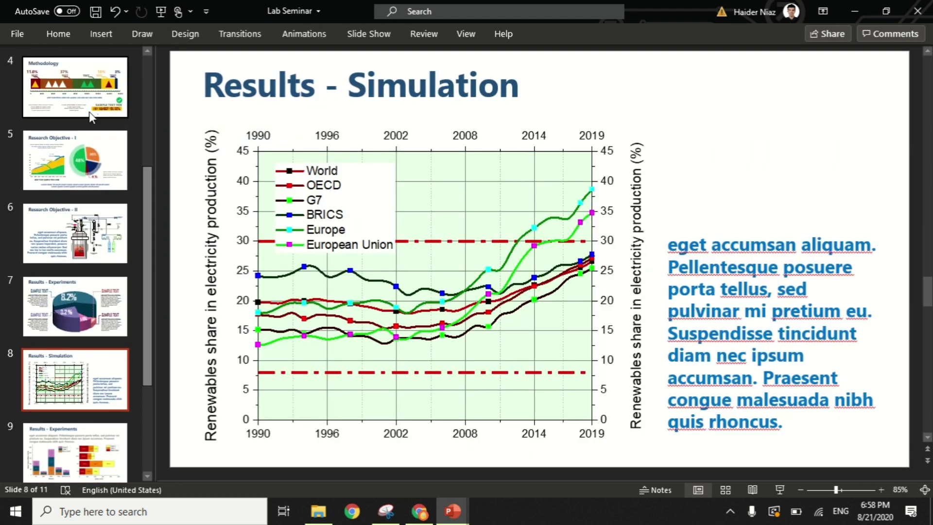
key("Down")
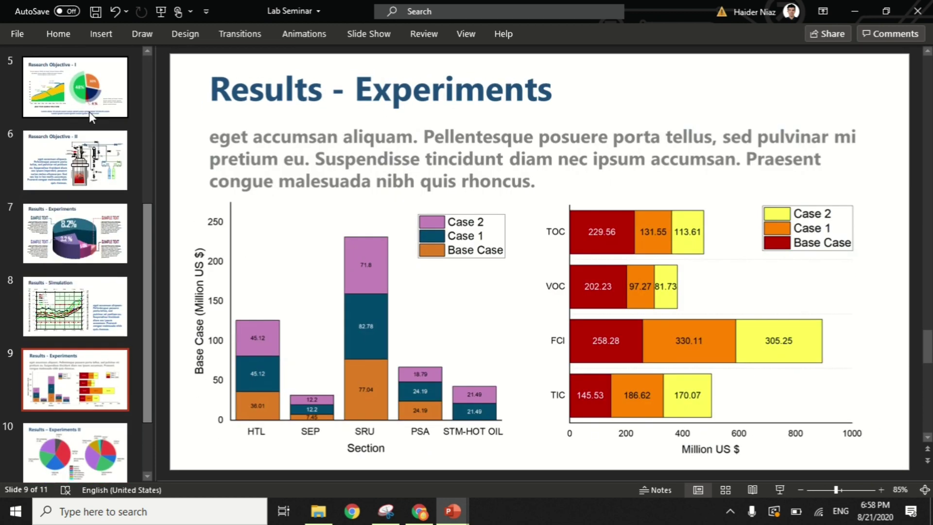
key("Down")
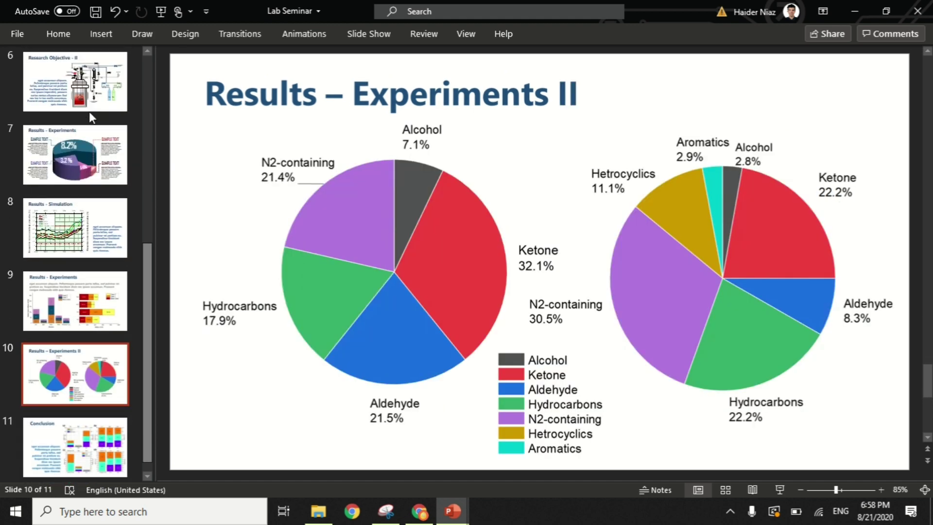
key("Down")
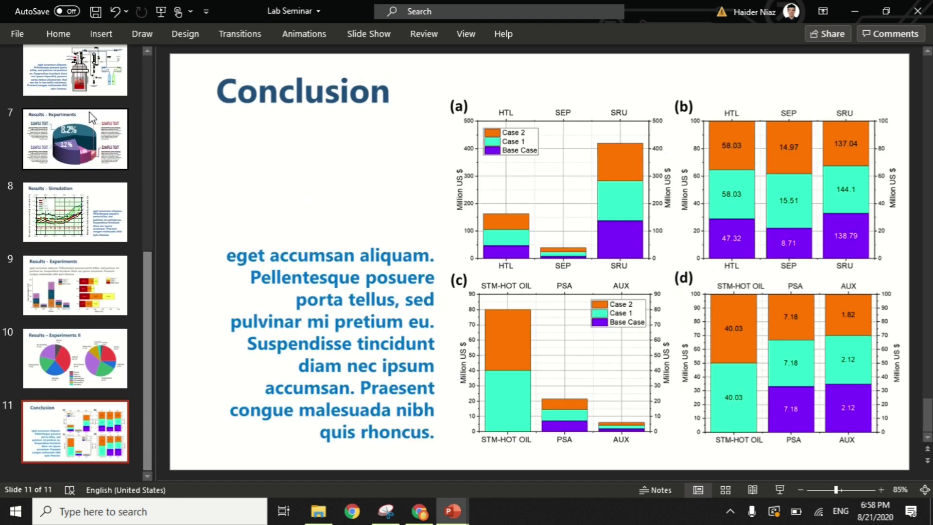
Give the title slide a solid white background through Format Background.
scroll(102, 111, "up", 8)
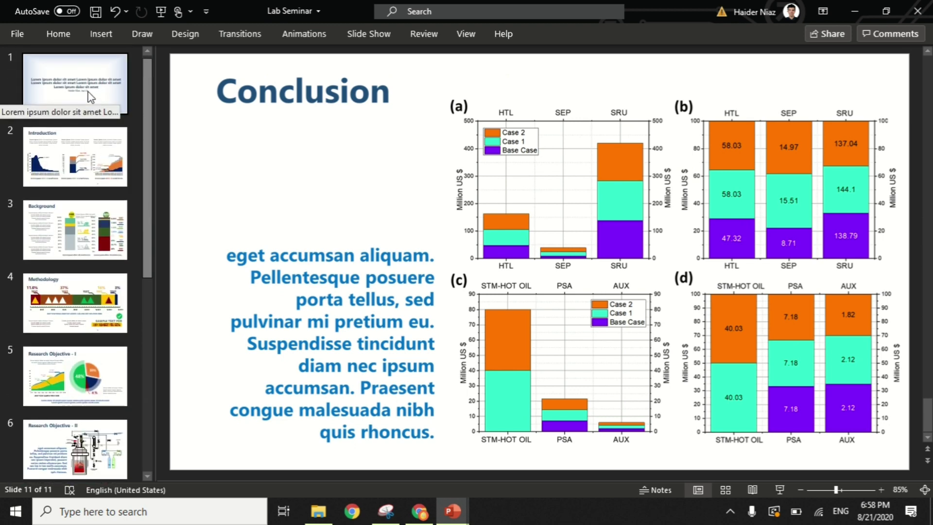
left_click(91, 97)
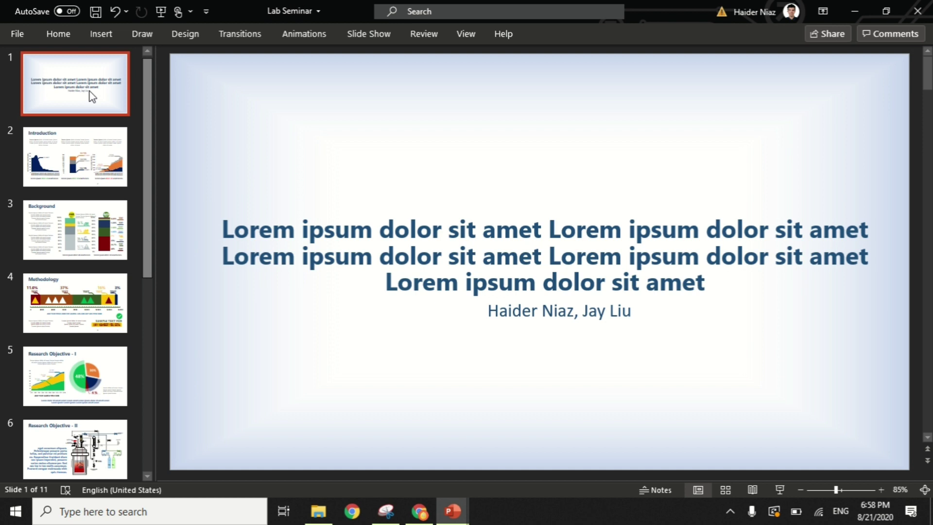
left_click(490, 292)
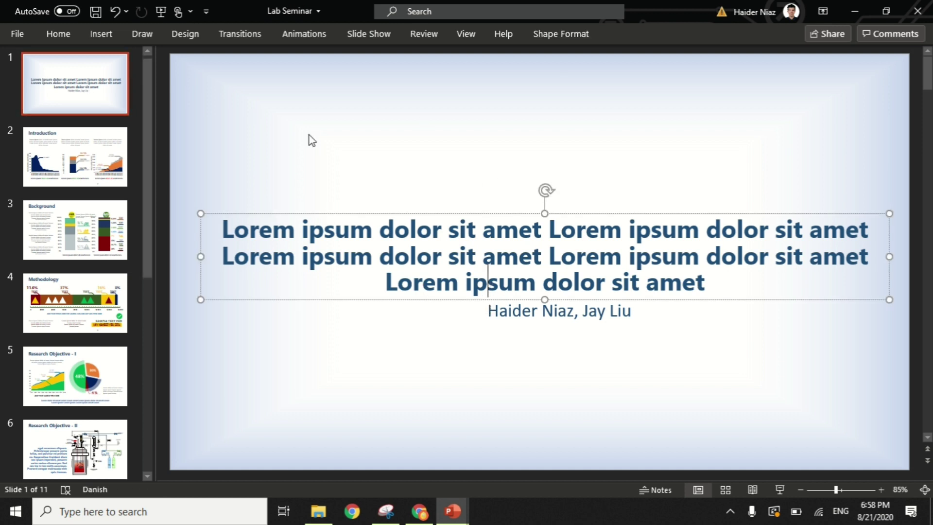
left_click(178, 39)
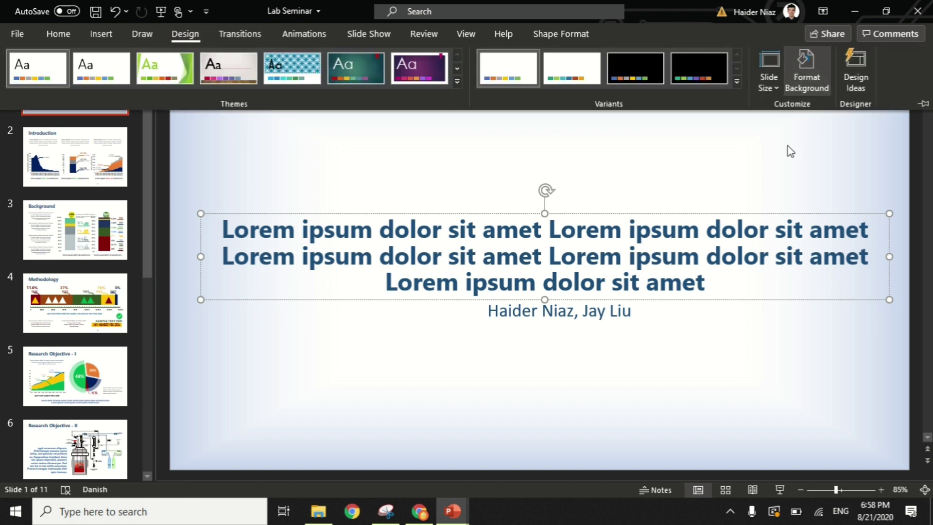
left_click(818, 86)
left_click(791, 136)
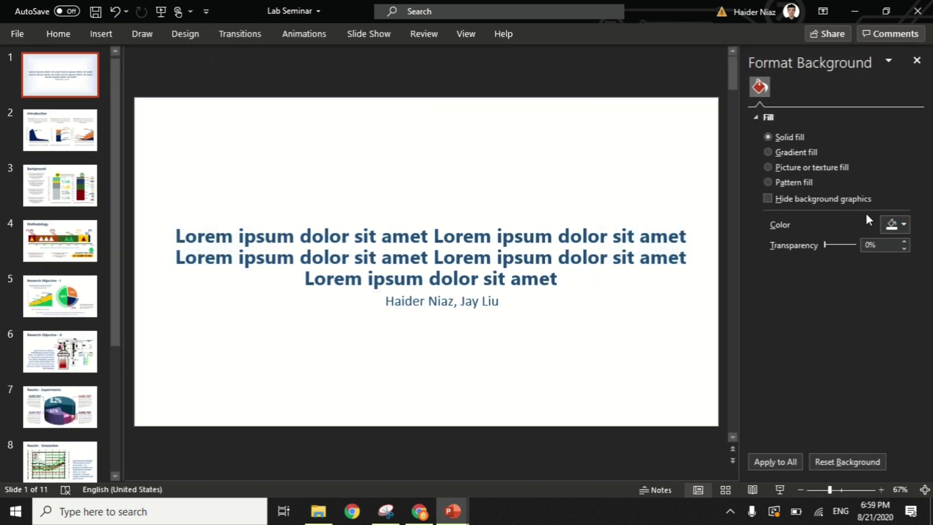
left_click(894, 224)
left_click(820, 275)
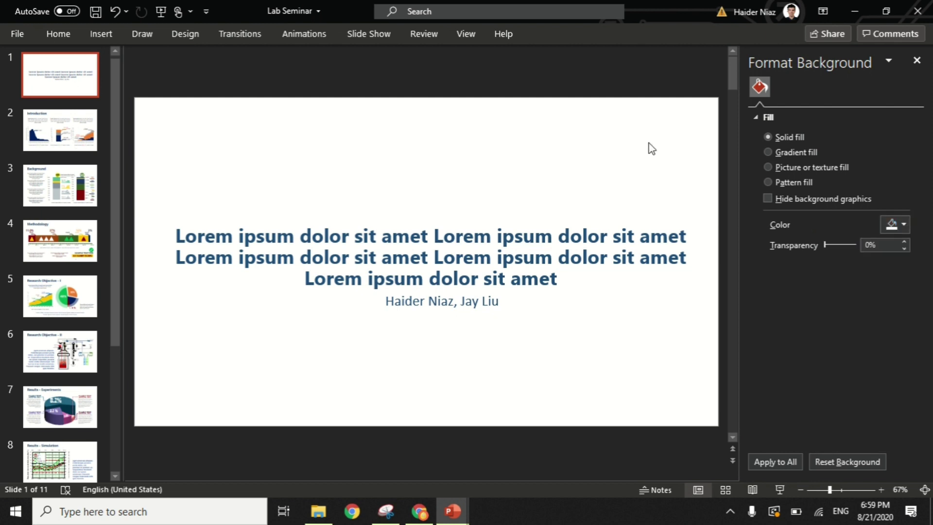
left_click(917, 61)
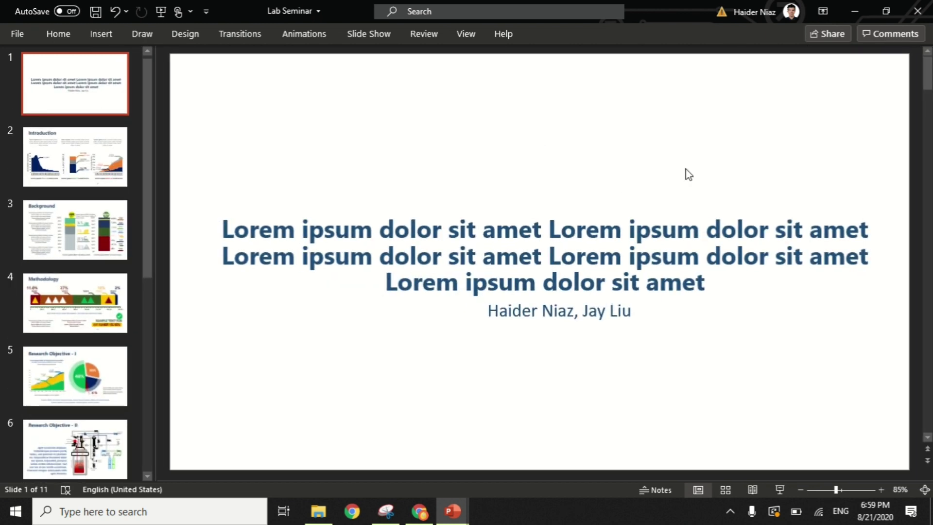
Delete the second author's name from the title slide's subtitle.
left_click(648, 292)
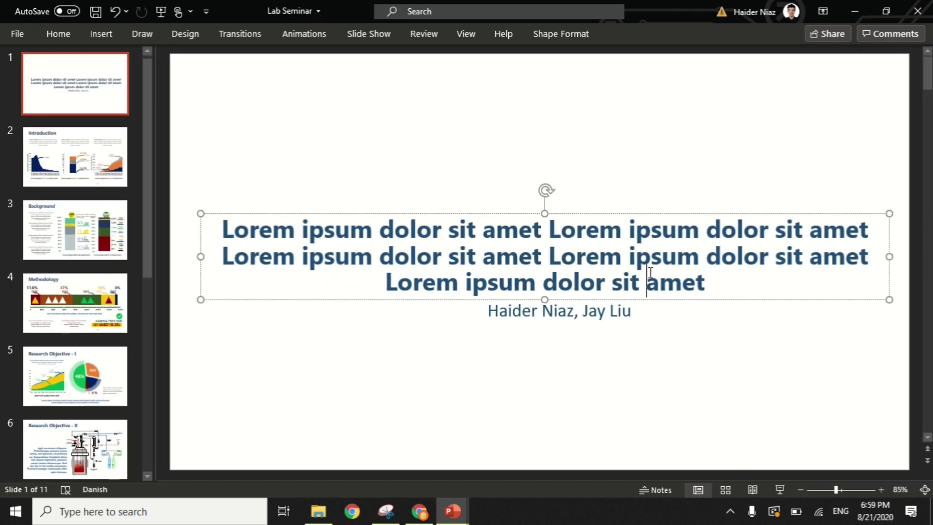
left_click(619, 316)
key("ctrl+z")
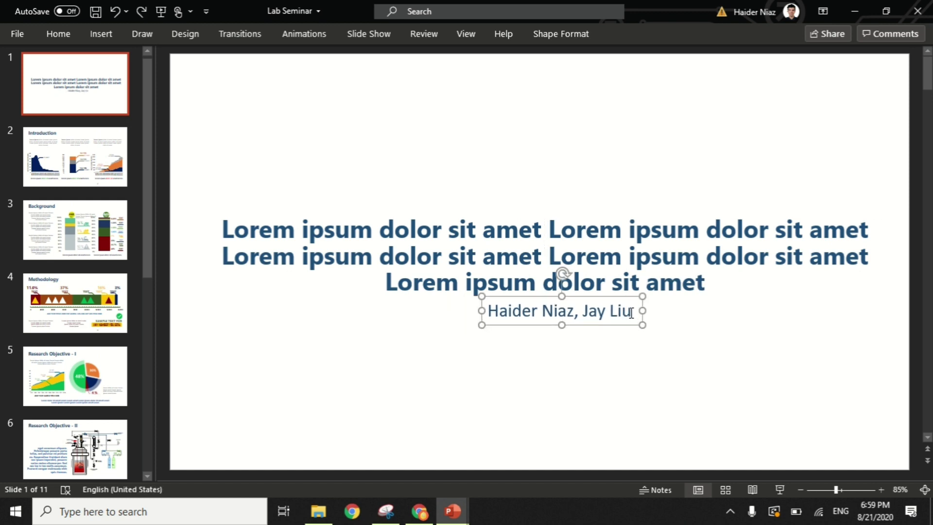
left_click_drag(631, 312, 574, 313)
key("BackSpace")
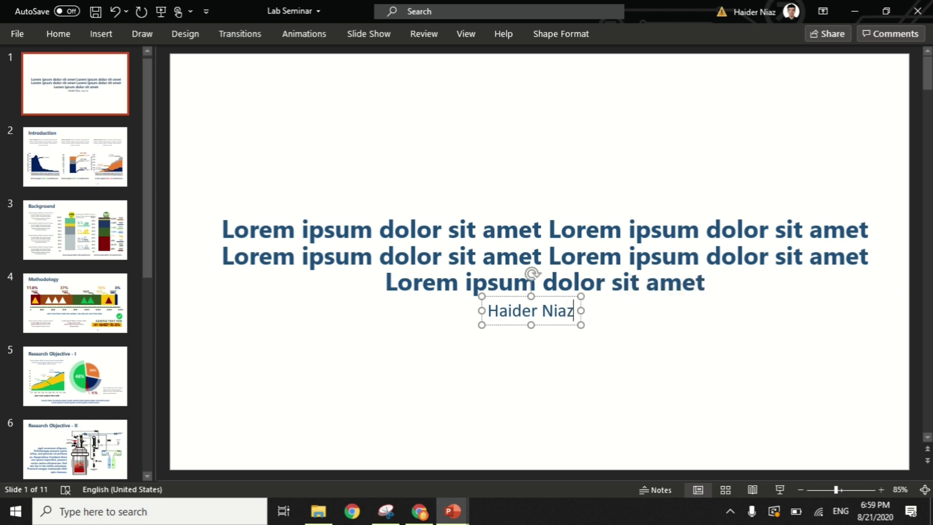
left_click(98, 166)
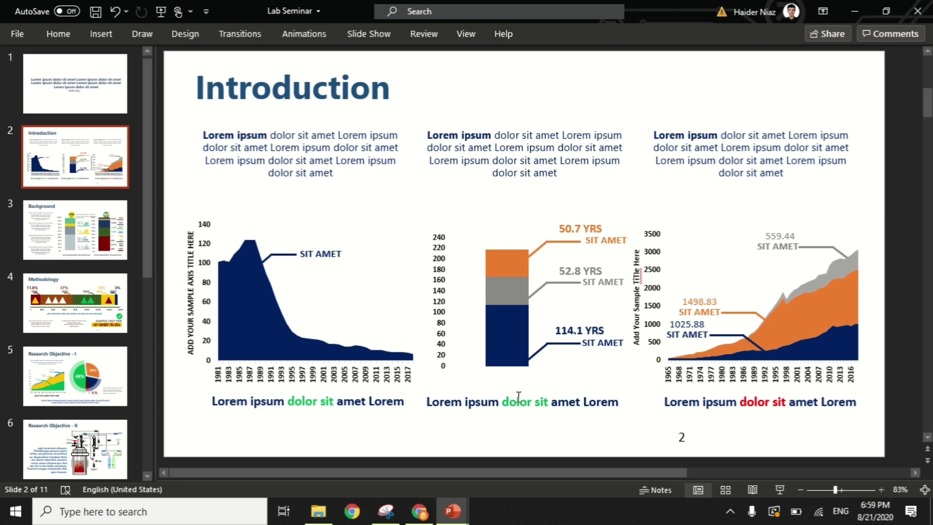
Inspect the Introduction slide's three charts and their data series without changing them.
left_click(269, 214)
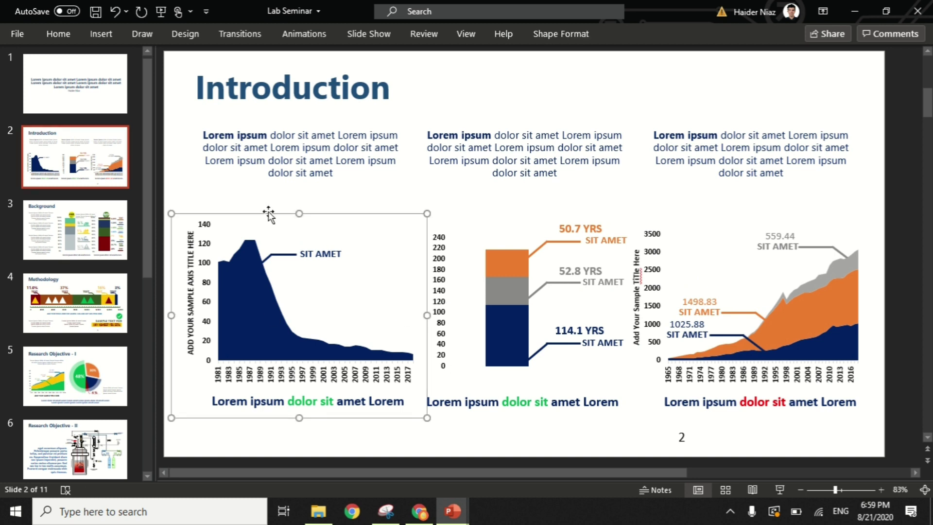
left_click(294, 165)
left_click(395, 255)
left_click(495, 254)
left_click(734, 282)
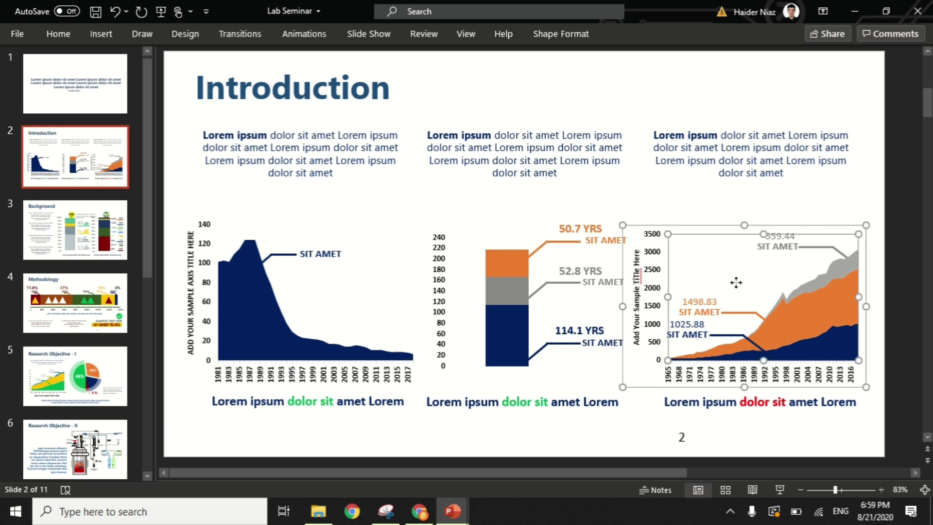
left_click(839, 272)
left_click(842, 292)
left_click(847, 359)
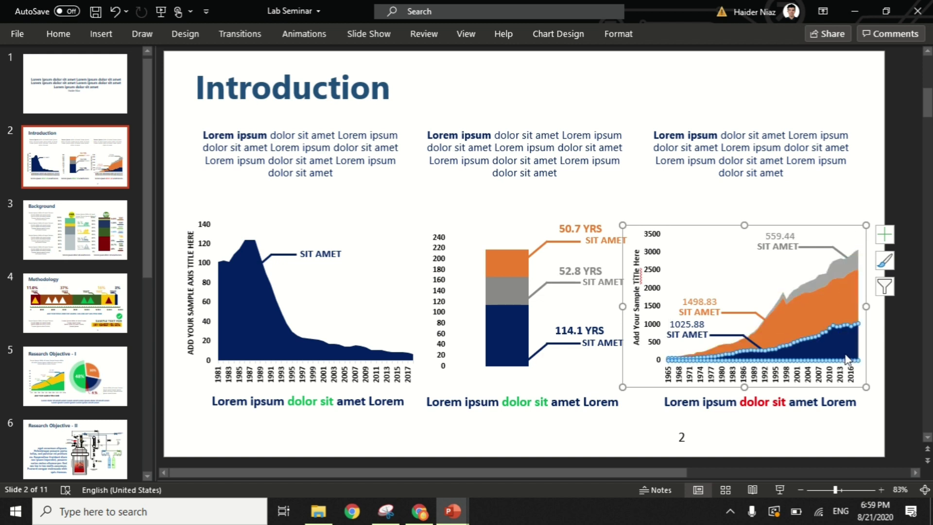
left_click(547, 32)
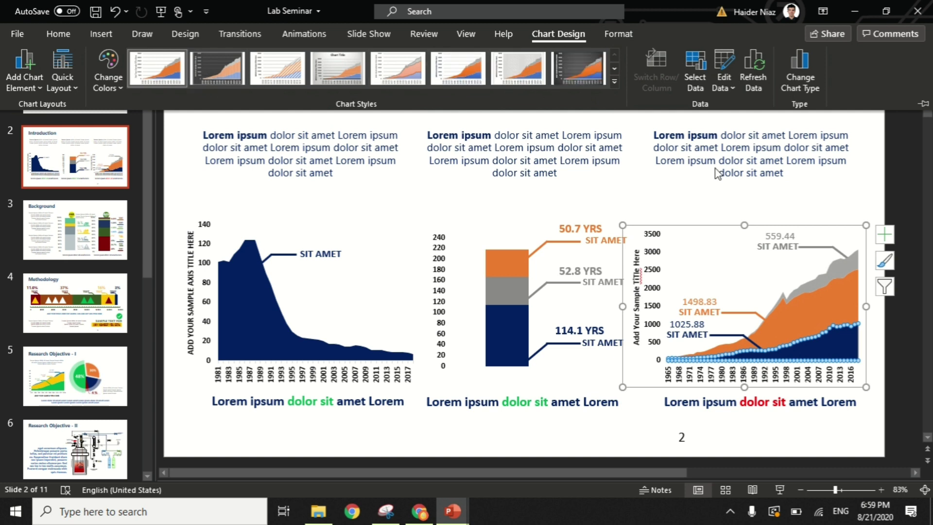
key("Escape")
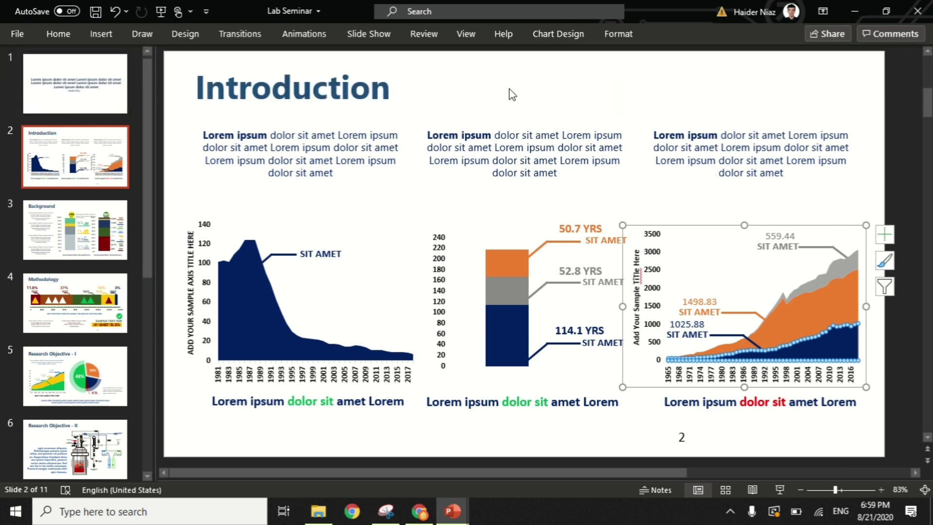
left_click(160, 76)
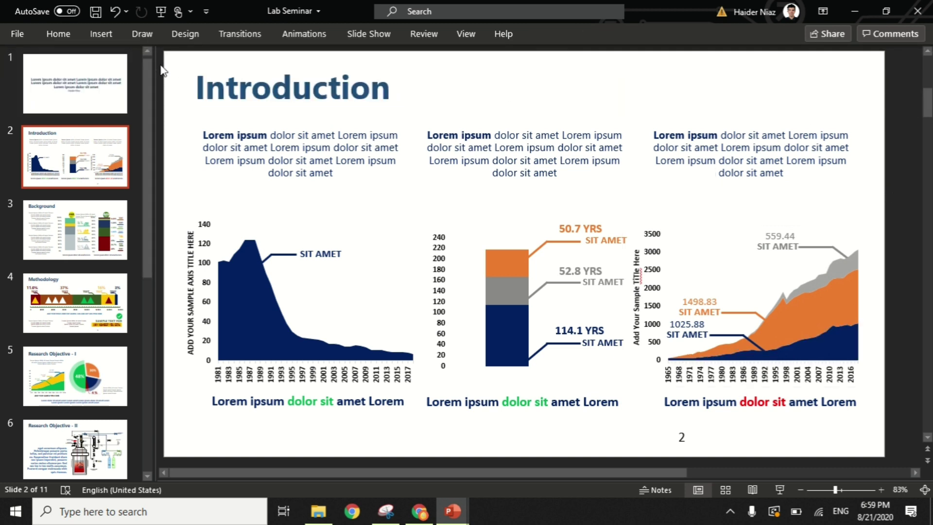
Switch to Poster Final and bring up its Custom Slide Size settings, portrait 33.101 × 46.8 in.
key("alt+Tab")
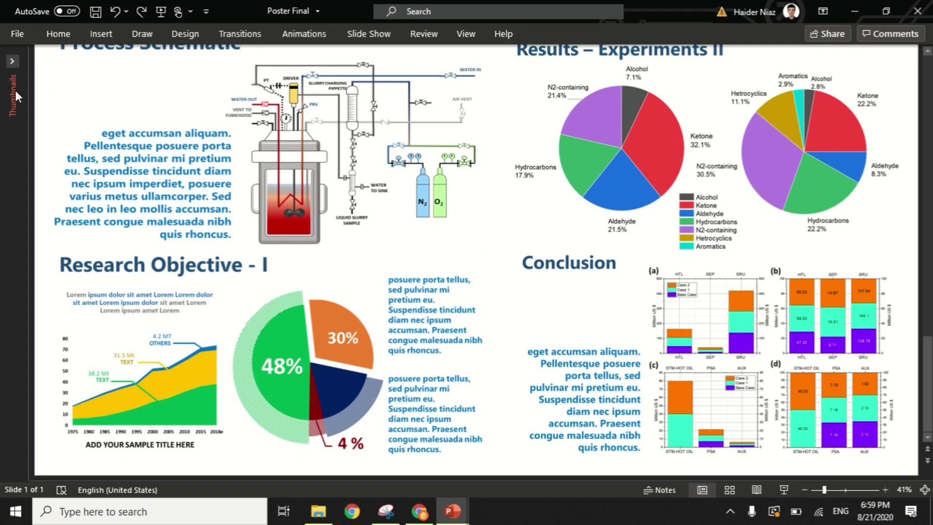
left_click(16, 90)
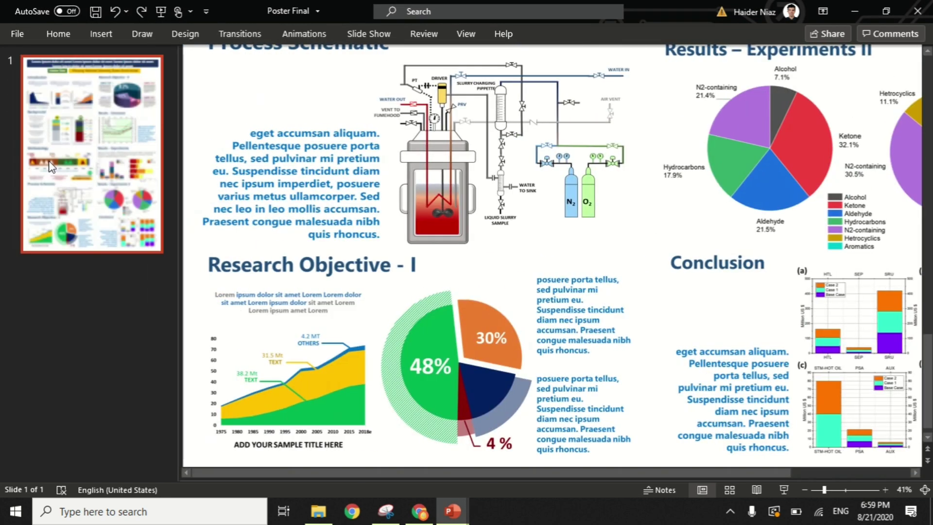
left_click(77, 273)
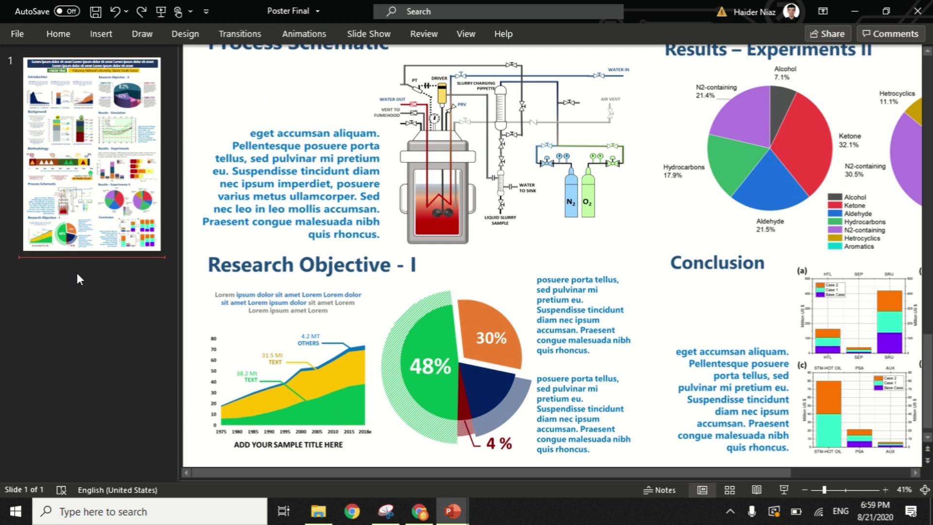
left_click(69, 36)
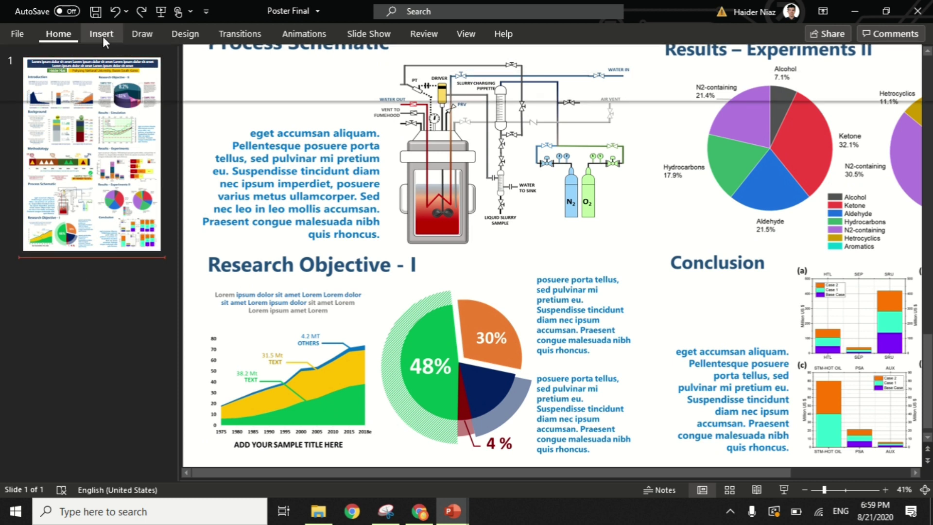
left_click(183, 38)
left_click(776, 88)
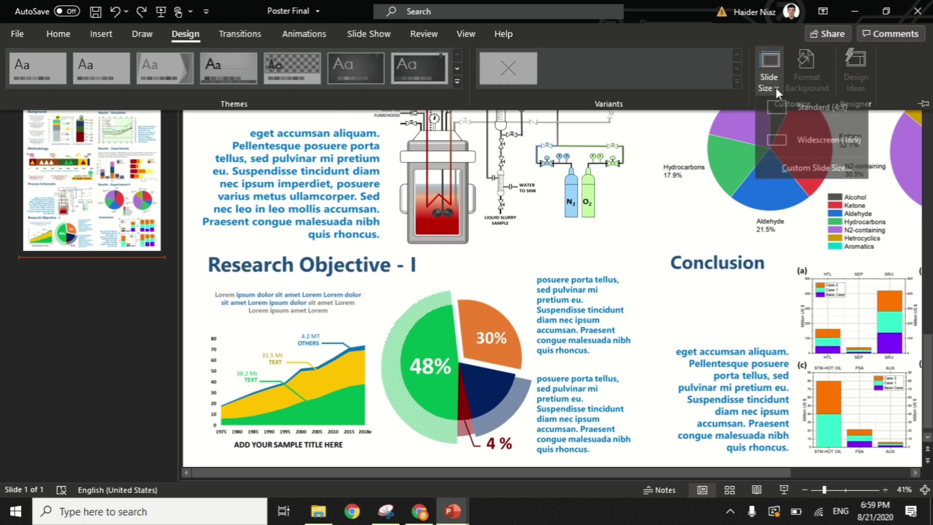
left_click(800, 174)
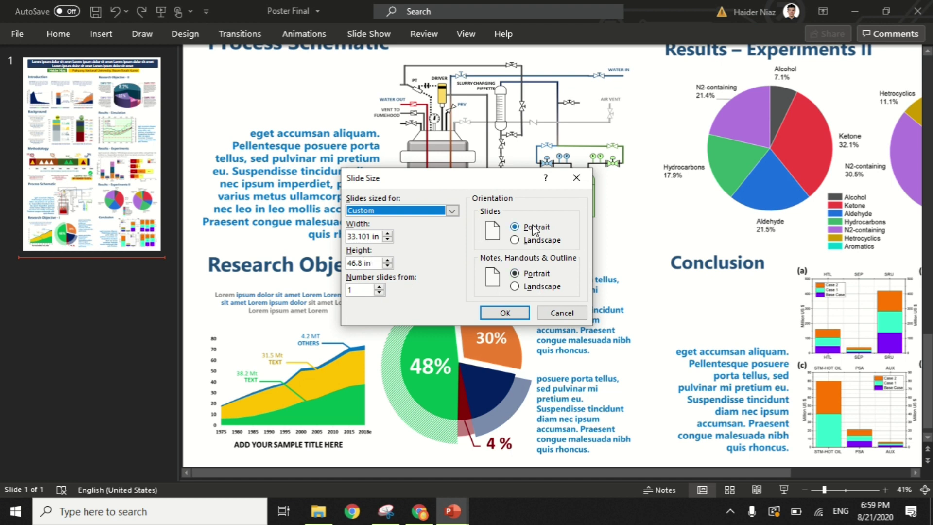
Confirm the portrait 33.101 × 46.8 in size and add a blank slide 2 without placeholders.
left_click(518, 315)
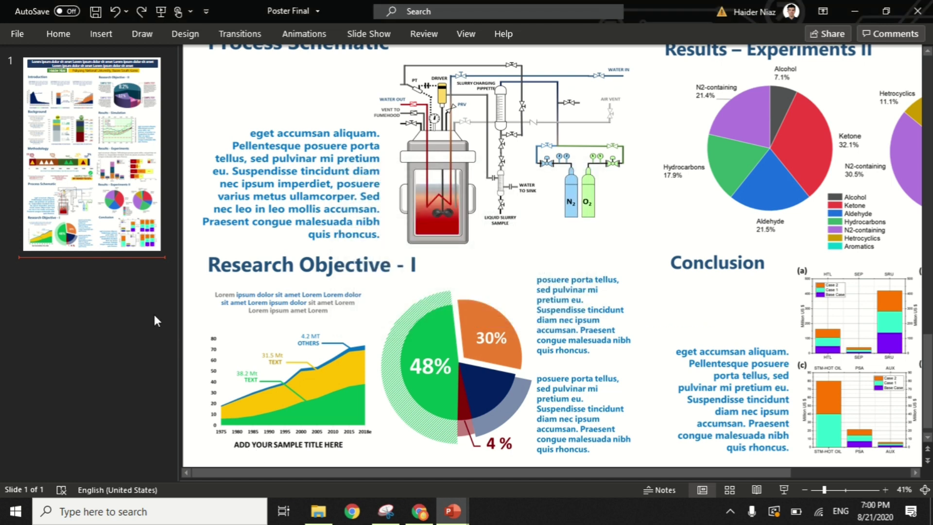
key("Return")
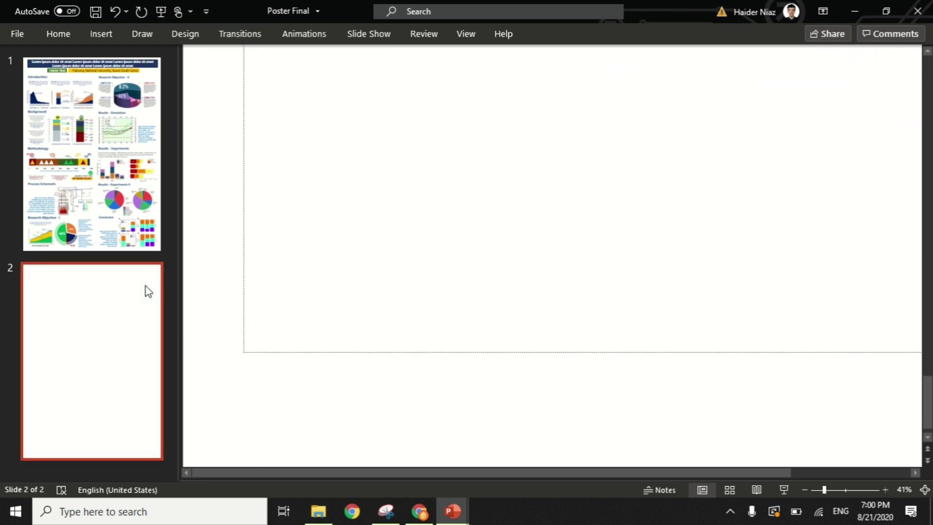
scroll(231, 251, "down", 3)
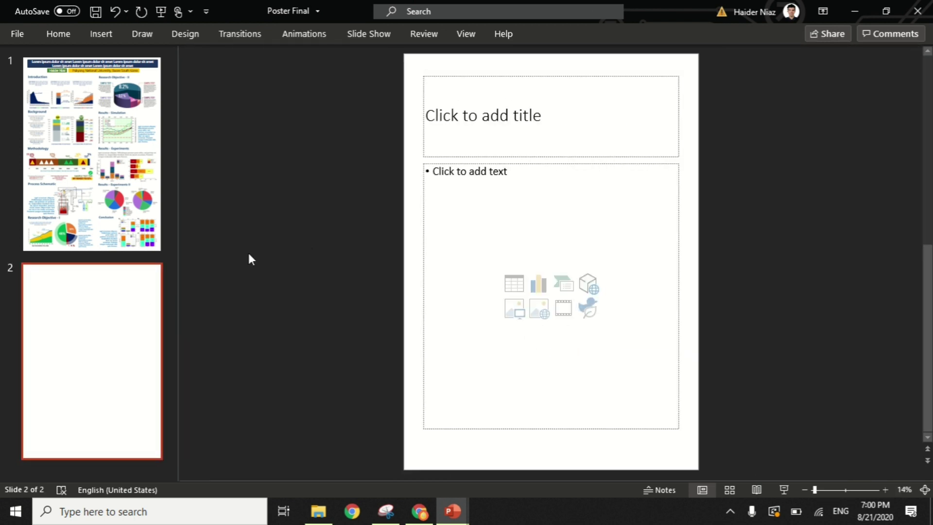
key("ctrl+a")
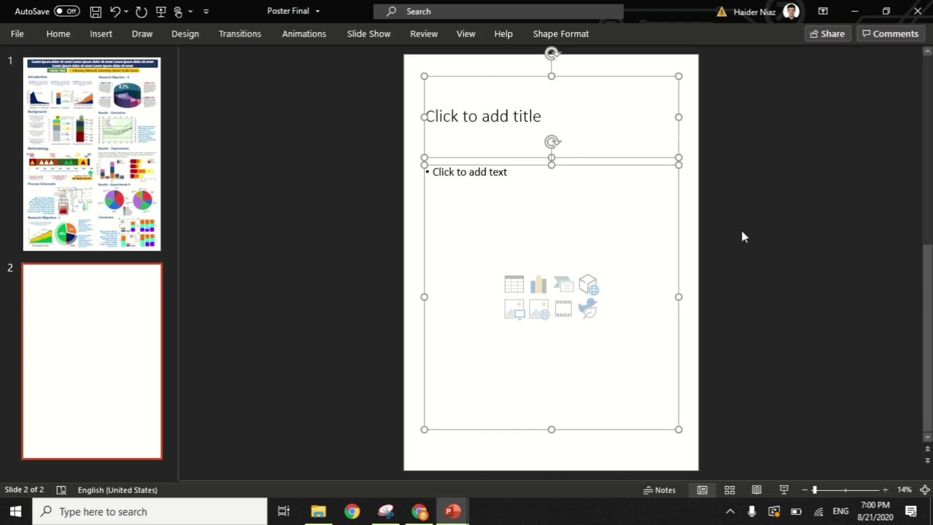
key("Delete")
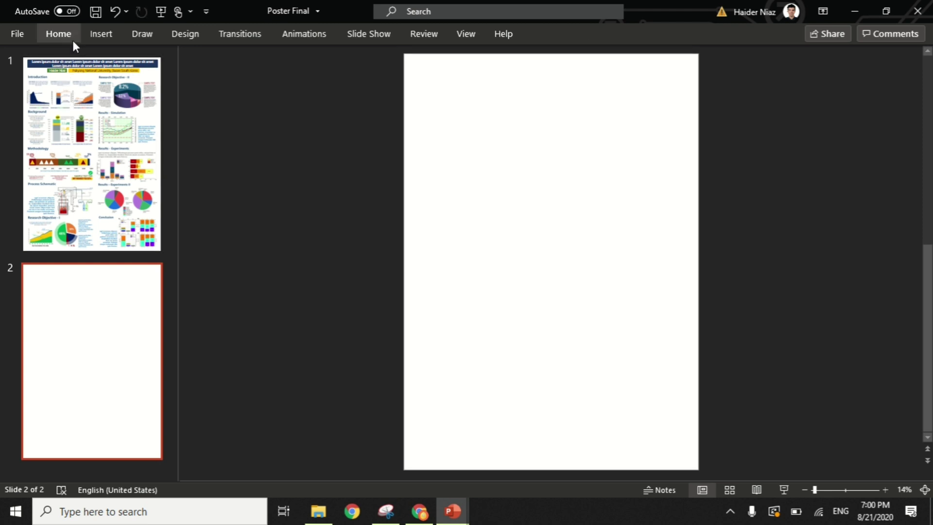
Draw a wide rounded-rectangle banner across the top of slide 2.
left_click(101, 34)
left_click(258, 67)
left_click(310, 132)
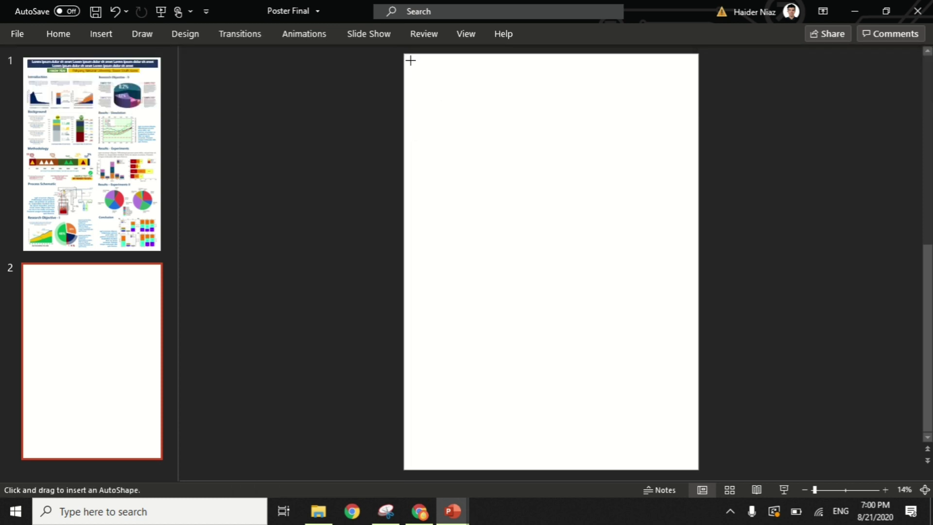
left_click_drag(411, 60, 646, 98)
Copy the banner into a short bar and a long bar beneath it, then select all three.
left_click_drag(551, 110, 555, 98)
scroll(681, 116, "up", 5)
left_click_drag(884, 136, 362, 131)
left_click_drag(305, 132, 484, 148)
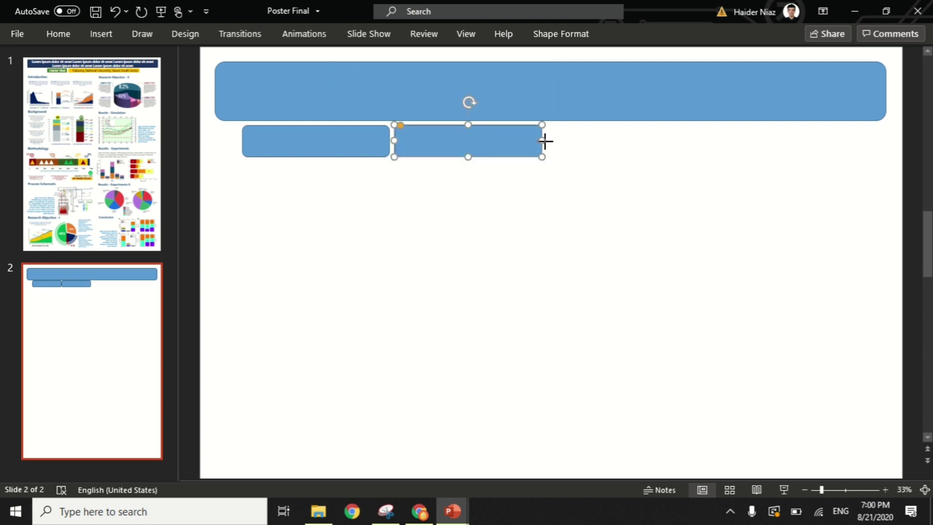
left_click_drag(543, 140, 827, 191)
left_click(469, 79)
left_click(635, 226)
key("ctrl+a")
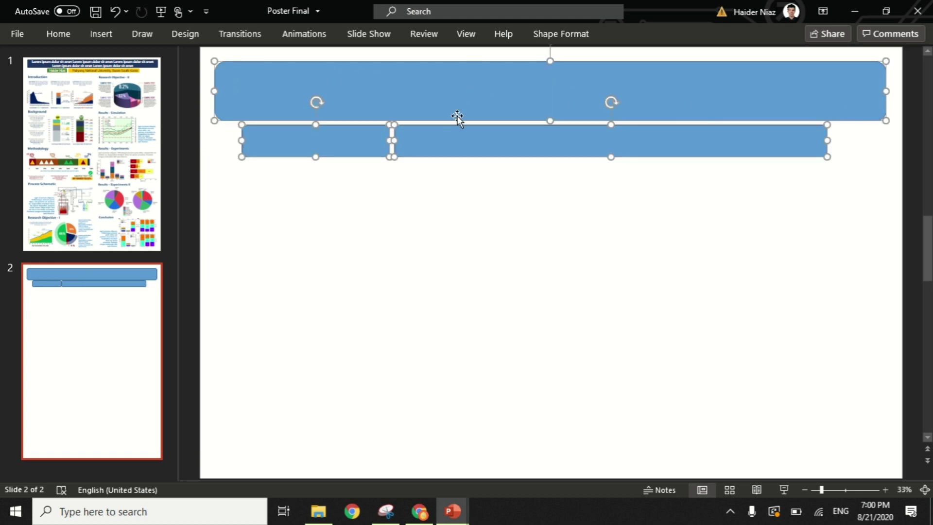
Remove the outlines from the banner and both bars.
left_click(562, 34)
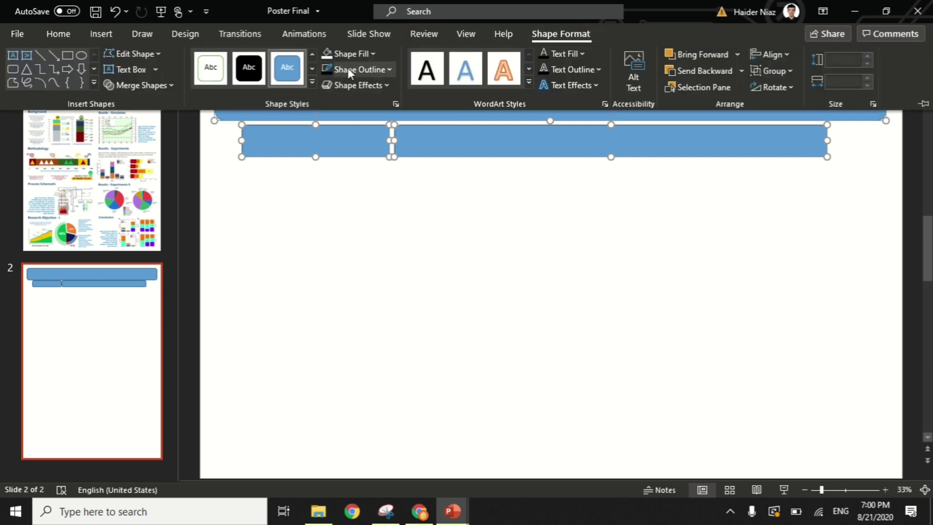
left_click(392, 70)
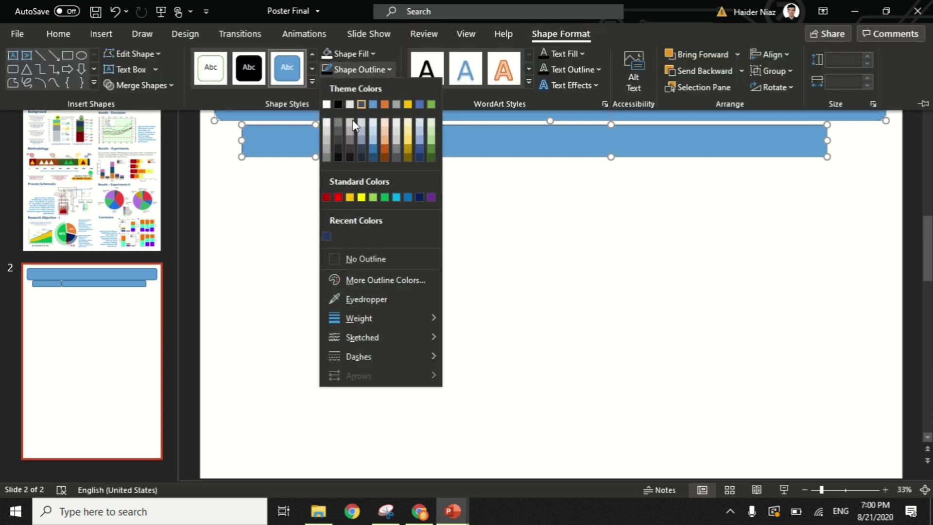
left_click(337, 258)
left_click(923, 104)
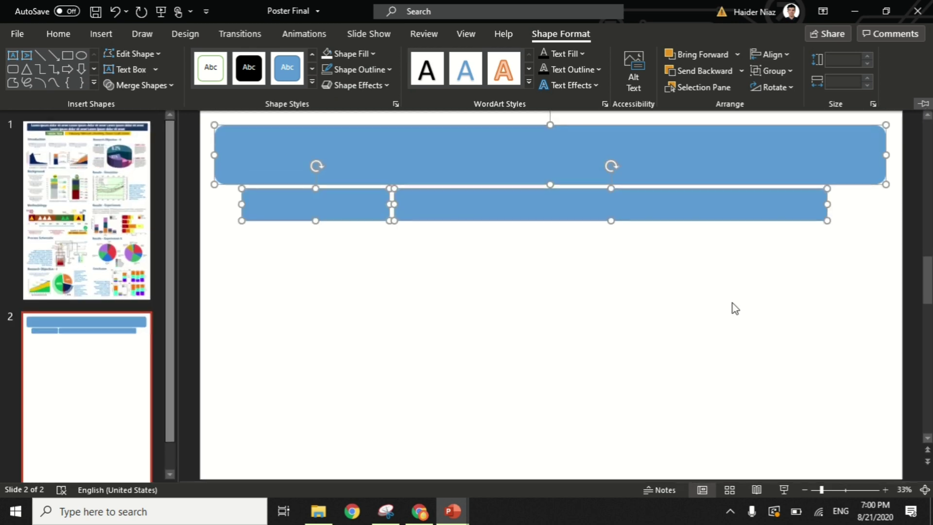
Fill the top banner dark blue, the short bar green and the long bar gold.
left_click(486, 140)
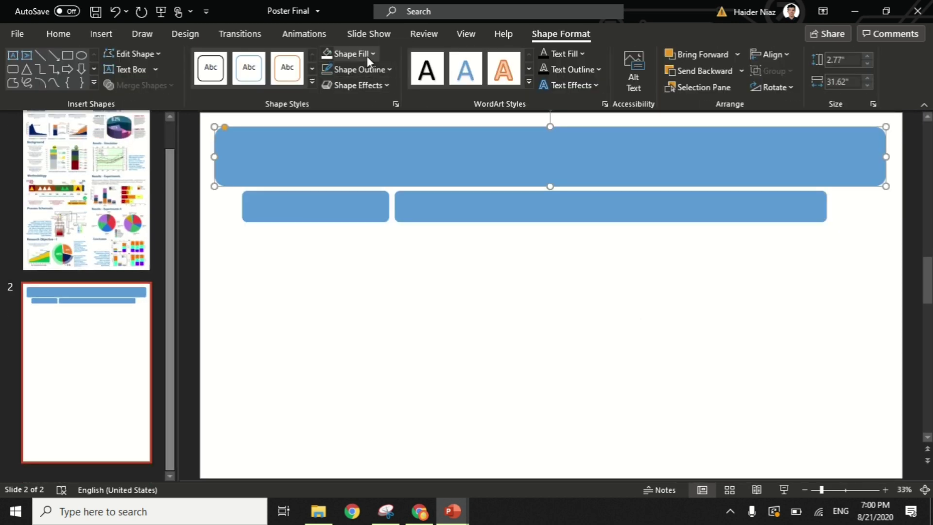
left_click(368, 54)
left_click(419, 182)
left_click(369, 205)
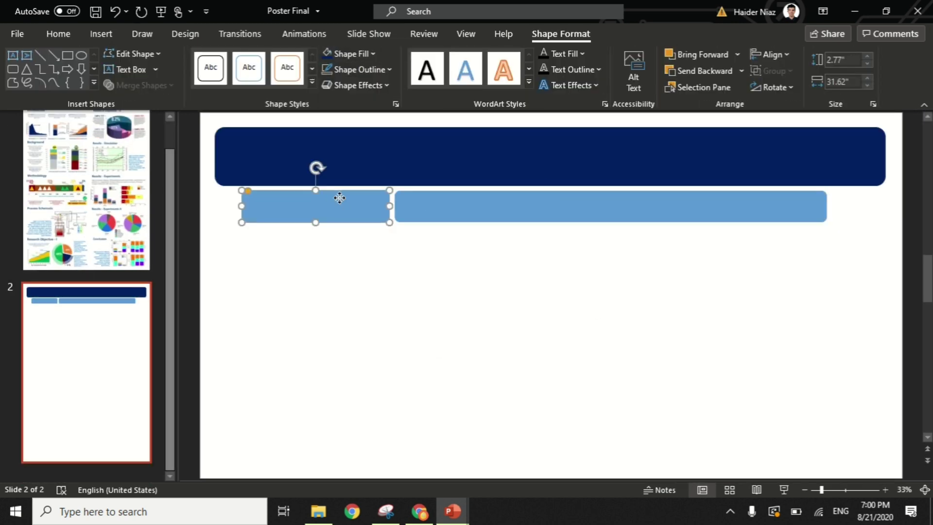
left_click(368, 55)
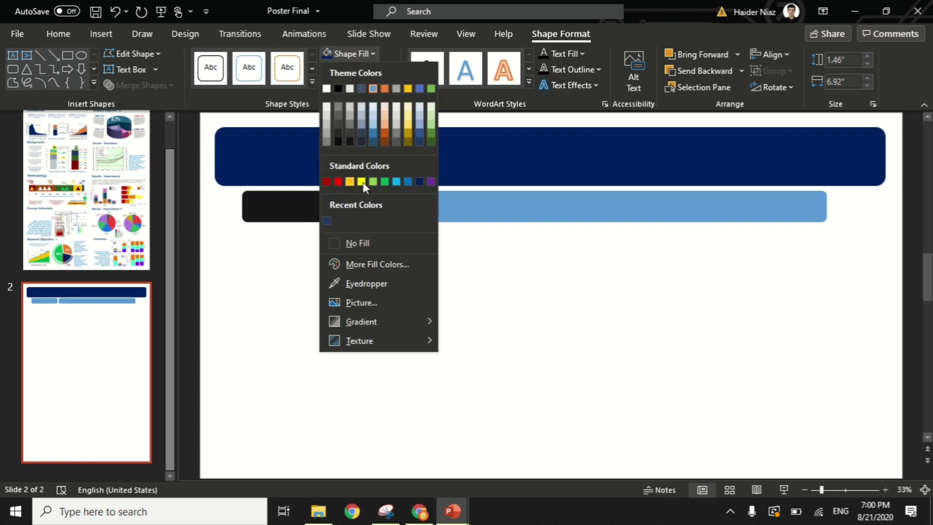
left_click(430, 134)
left_click(471, 205)
left_click(354, 54)
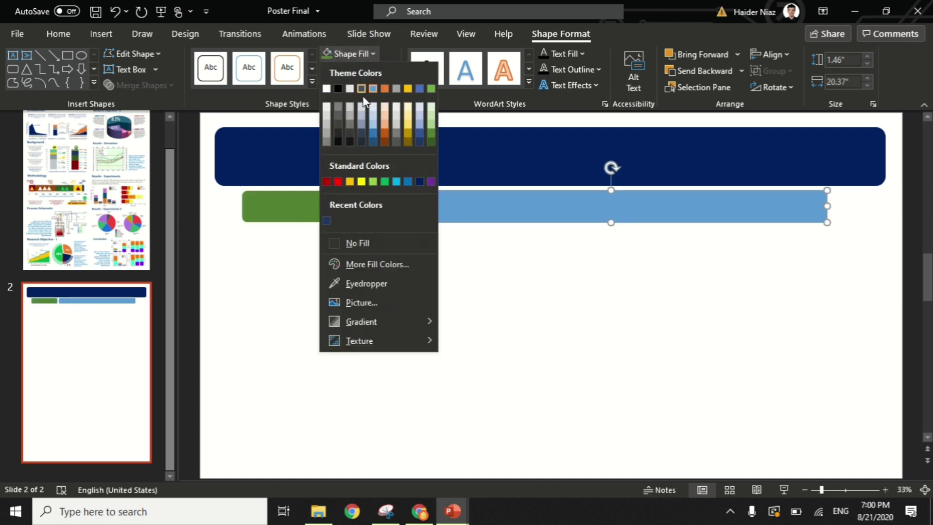
left_click(350, 182)
left_click(404, 250)
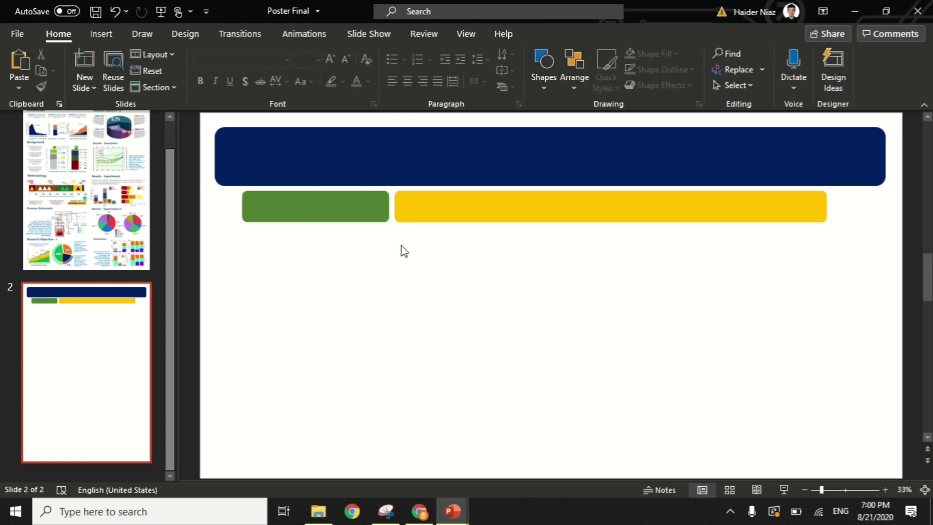
Replace slide 2's coloured bars with slide 1's title banner, author and affiliation shapes.
scroll(222, 263, "up", 5)
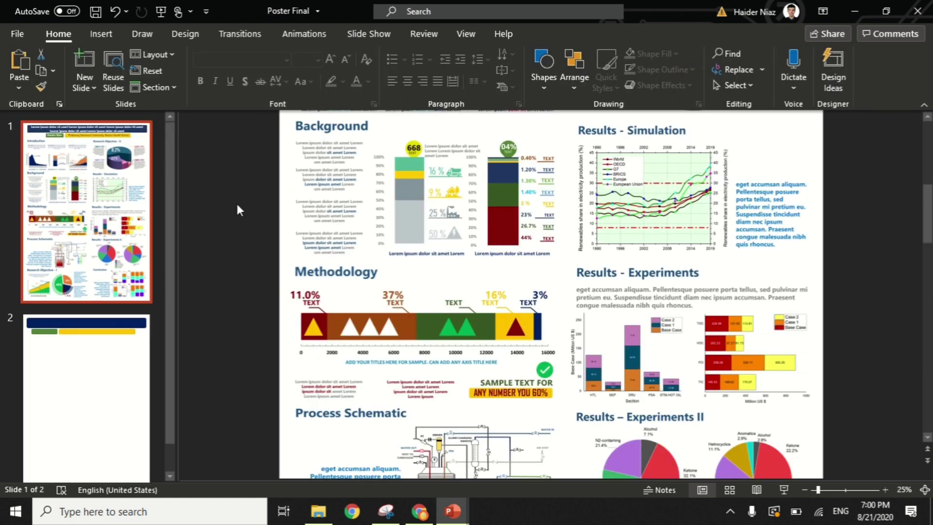
scroll(422, 188, "up", 3)
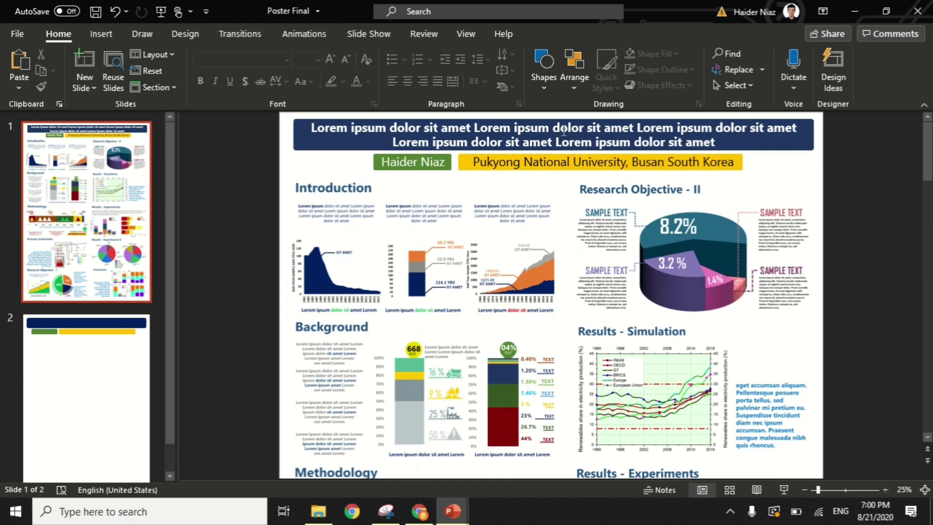
key("ctrl+a")
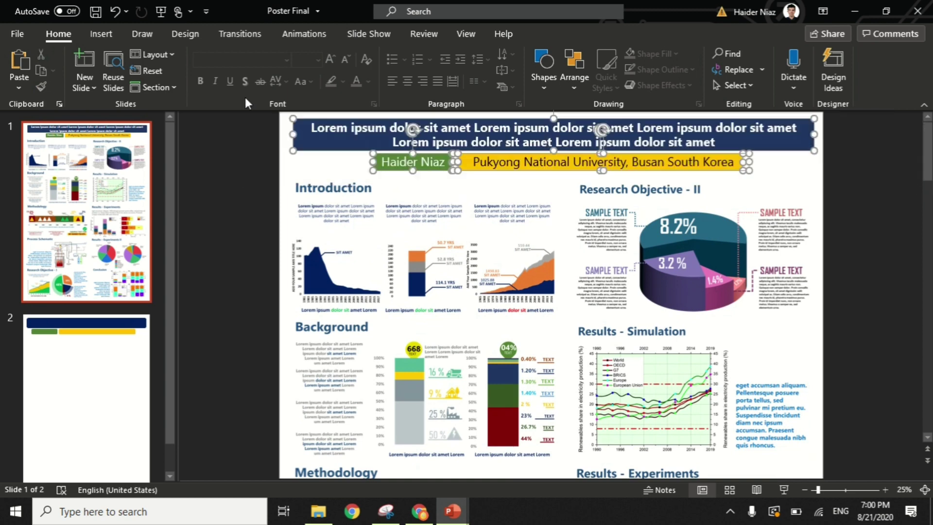
left_click(121, 389)
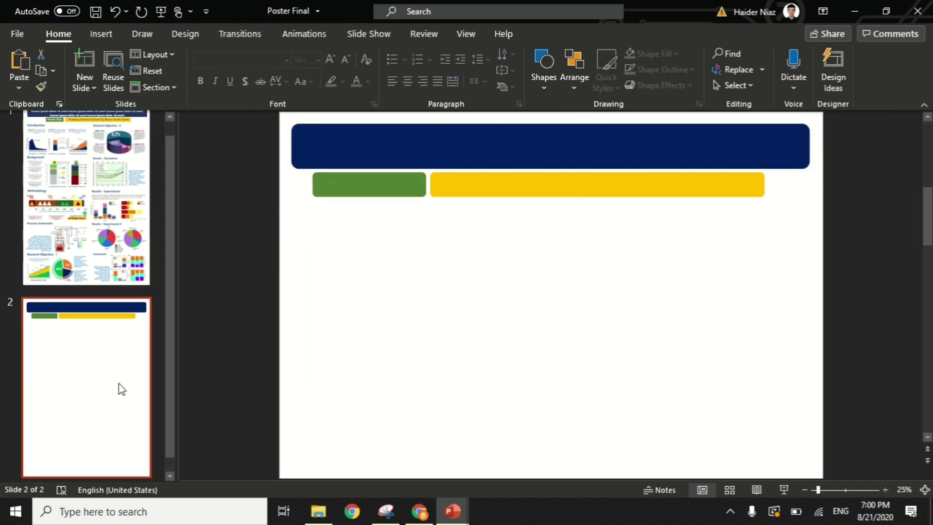
left_click(340, 304)
key("ctrl+a")
key("Delete")
key("ctrl+v")
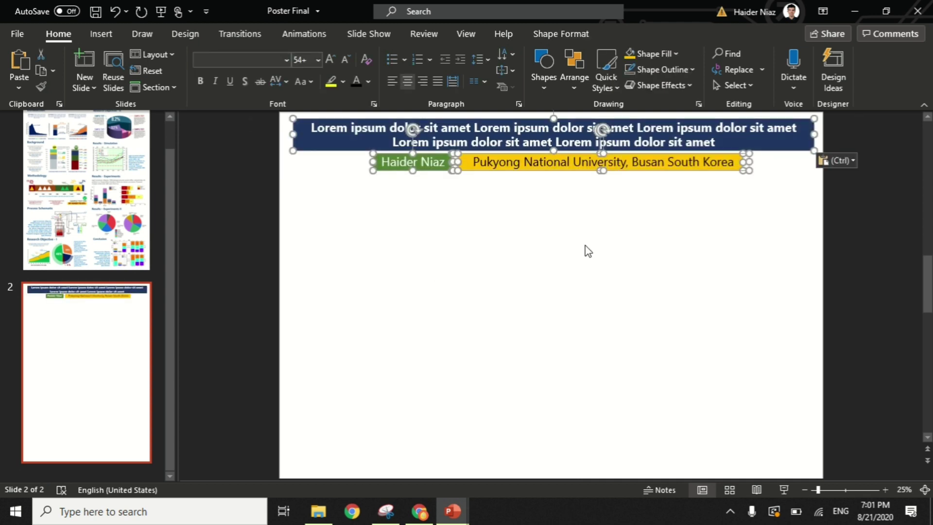
left_click(588, 257)
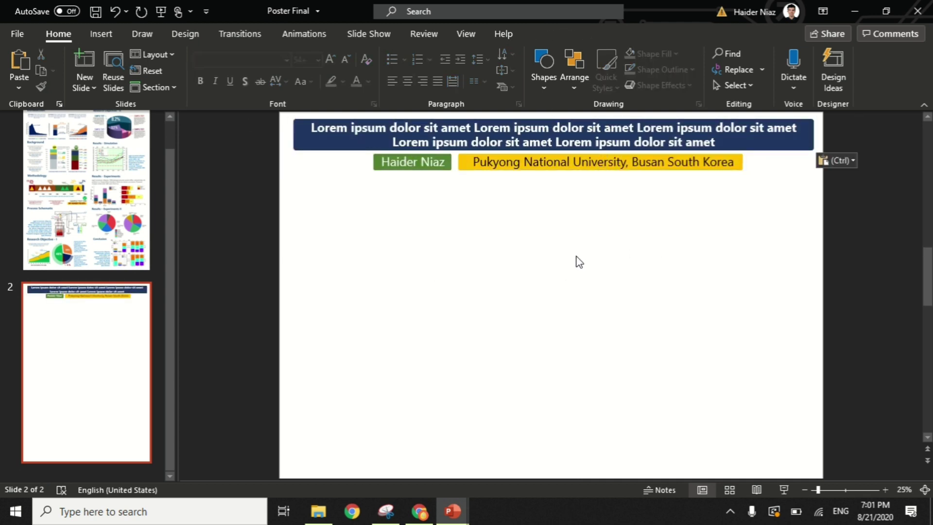
scroll(595, 270, "down", 2)
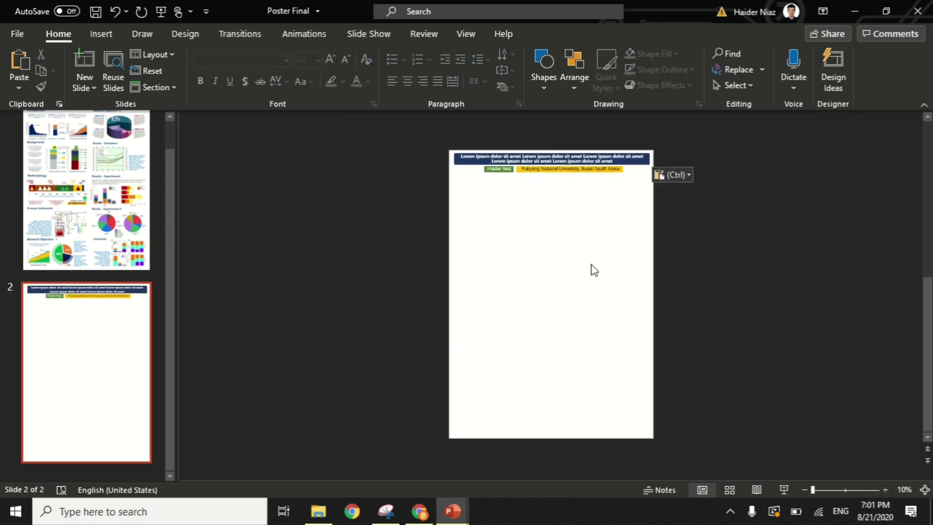
Draw a tall rectangle on the poster's left half and duplicate it into the right half.
left_click(103, 33)
left_click(261, 80)
left_click(299, 124)
mouse_move(458, 183)
left_mouse_down()
mouse_move(534, 246)
mouse_move(564, 412)
mouse_move(553, 436)
left_mouse_up()
left_click_drag(512, 351, 594, 361)
Delete both rectangles and return to the Lab Seminar deck.
key("shift+Tab")
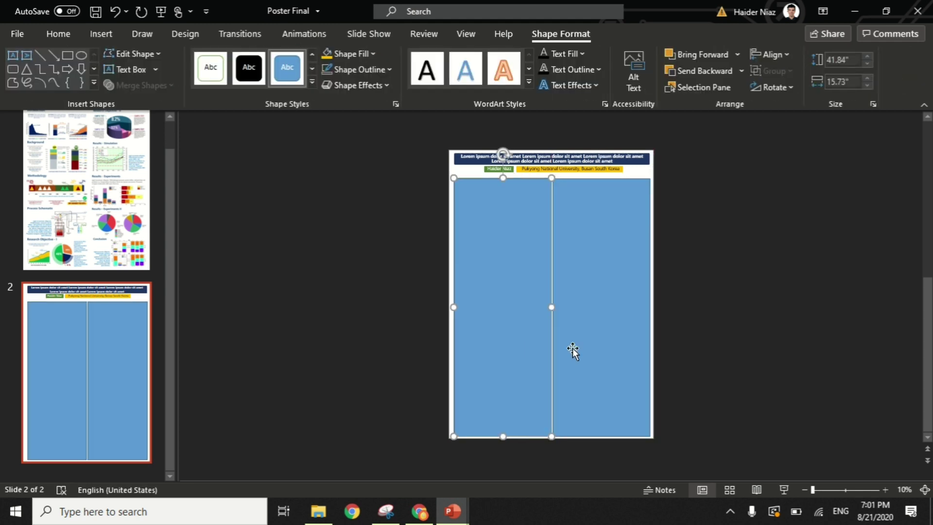
key("Delete")
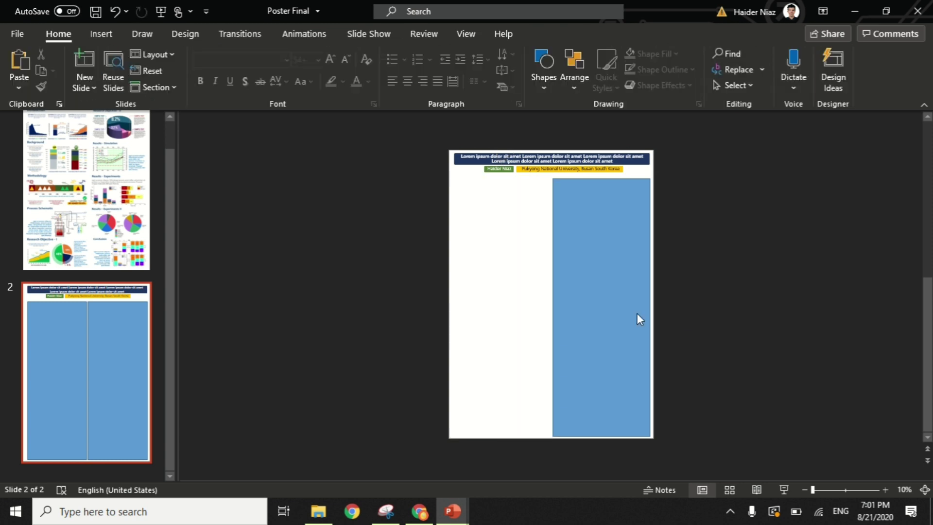
left_click(594, 298)
key("Delete")
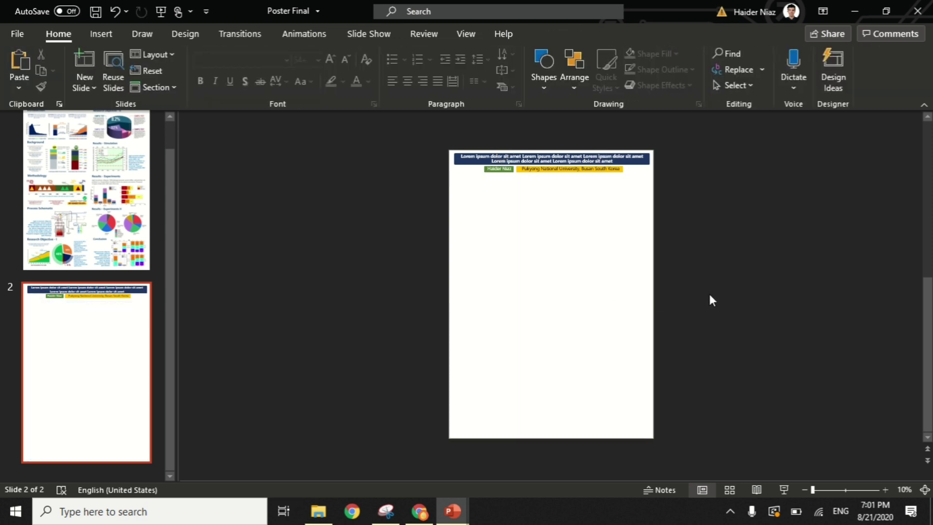
key("alt+Tab")
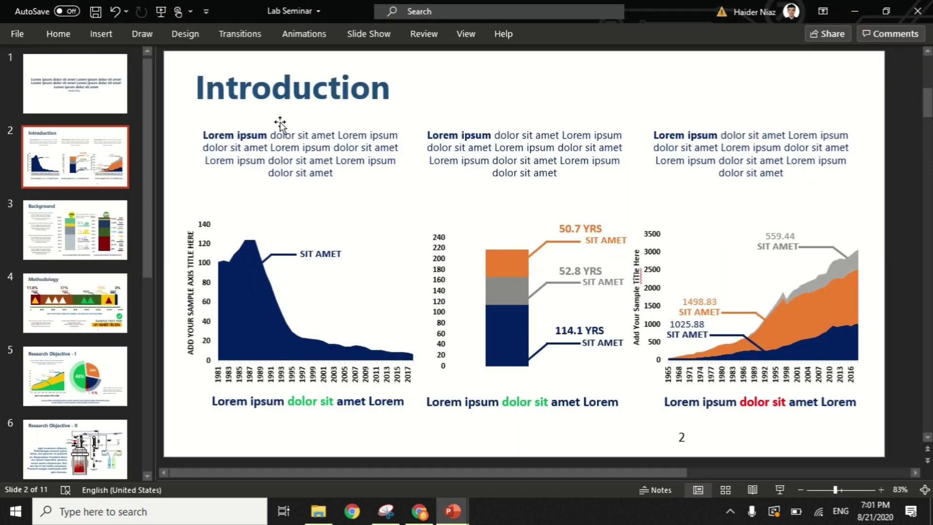
Copy the Introduction slide's contents onto poster slide 2.
left_click(183, 66)
key("ctrl+a")
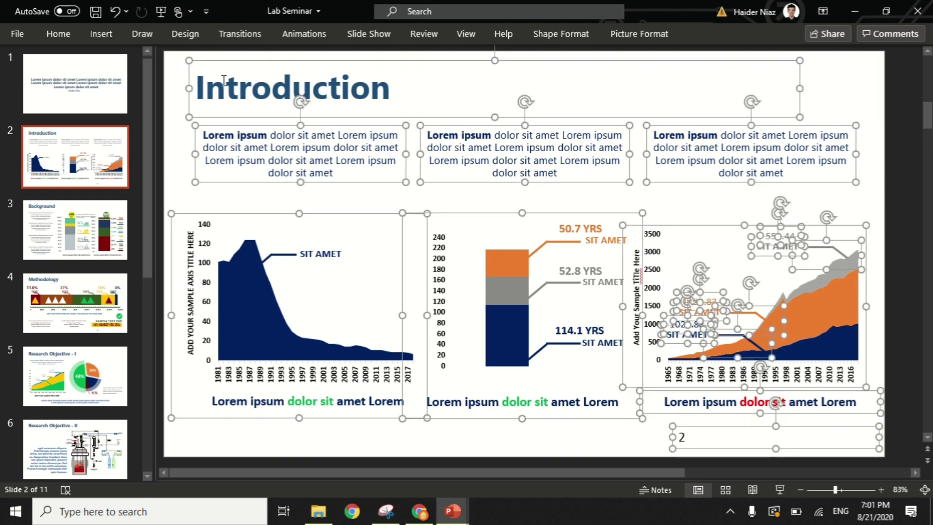
key("ctrl+c")
key("alt+Tab")
key("ctrl+v")
Place the Introduction picture under the title banner and set its width to 16.8 in.
left_click_drag(557, 296, 499, 204)
scroll(534, 228, "up", 4)
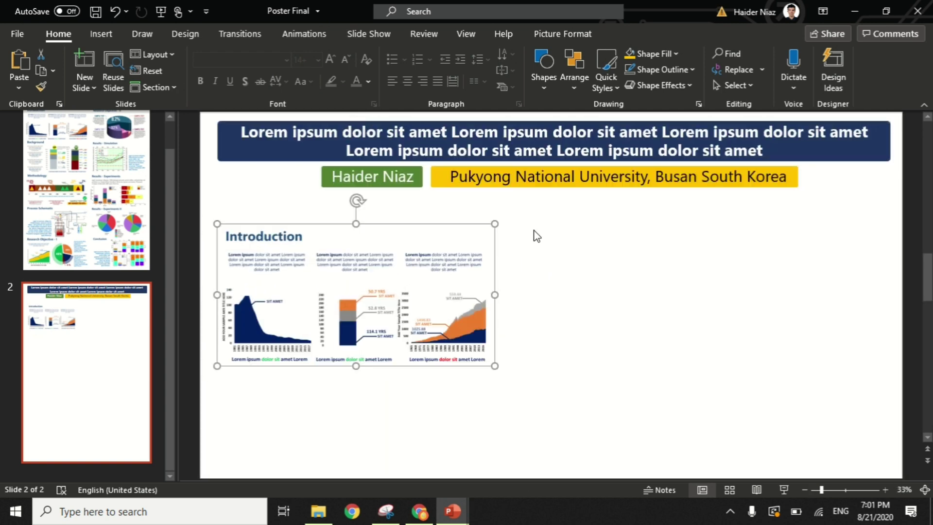
left_click_drag(365, 274, 361, 259)
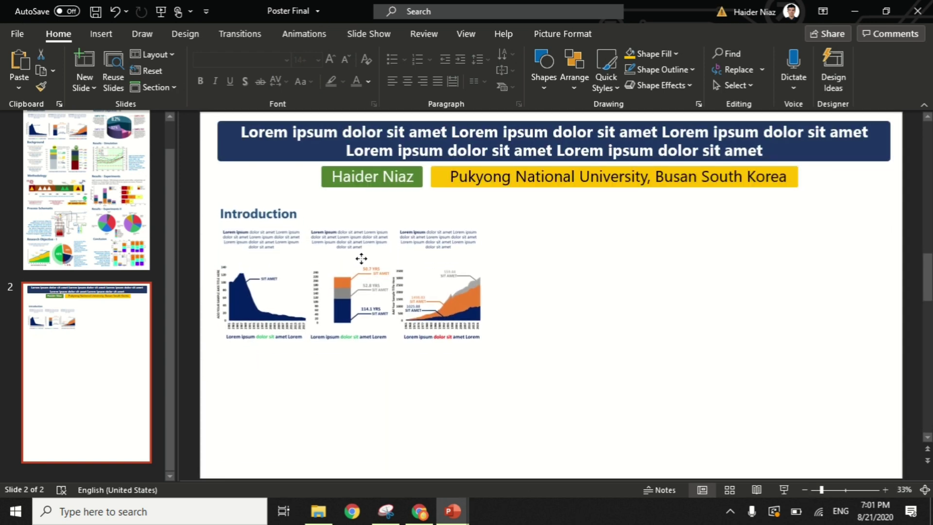
left_click_drag(362, 259, 357, 258)
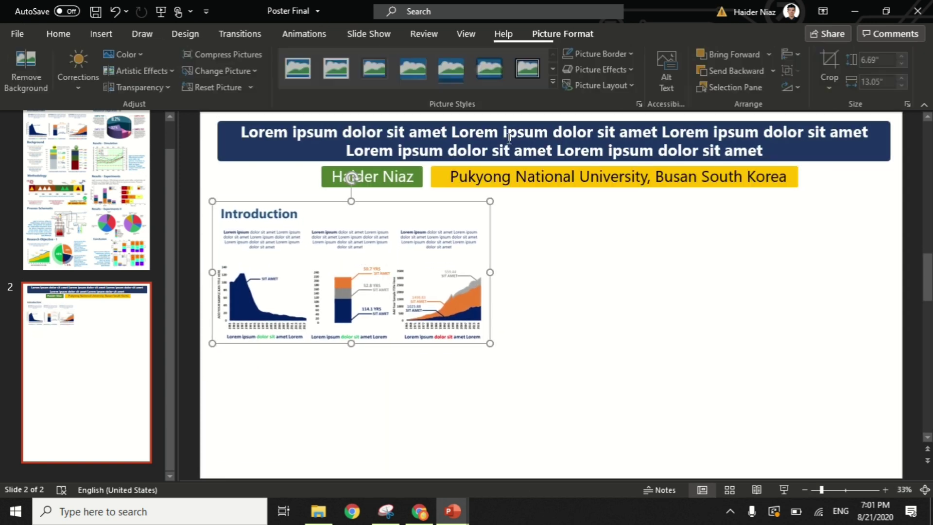
left_click(888, 81)
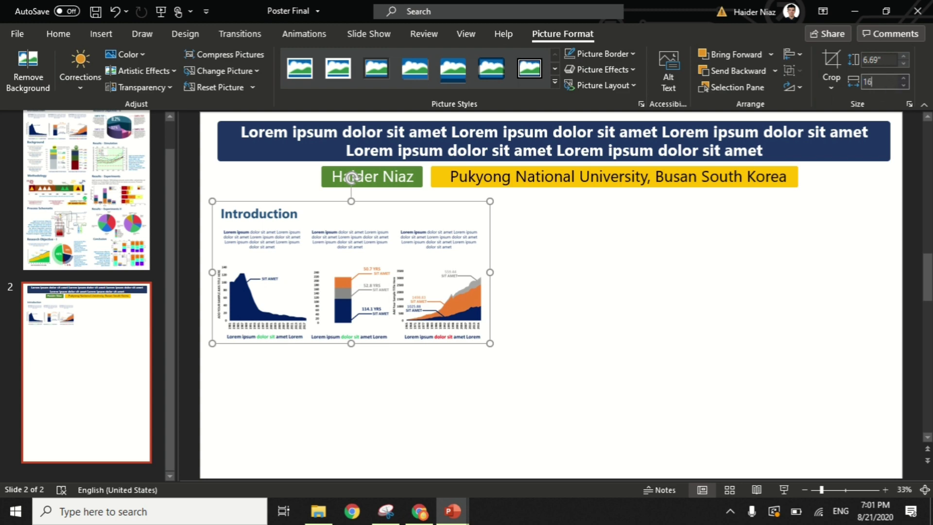
type("16.8")
key("Return")
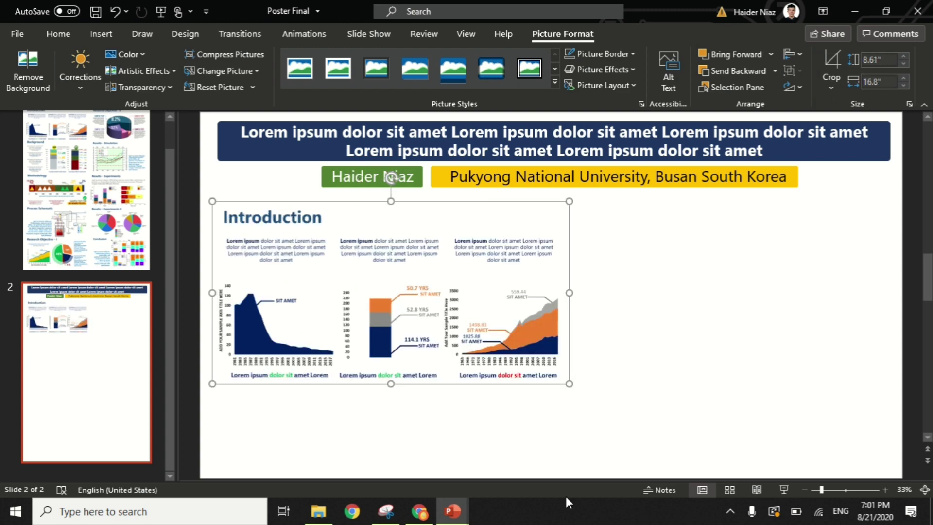
Remove the accidental duplicate of the Introduction picture and undo its stray shift.
left_click_drag(392, 325, 725, 322)
left_click(334, 325)
left_click_drag(375, 322, 367, 320)
left_click(721, 328)
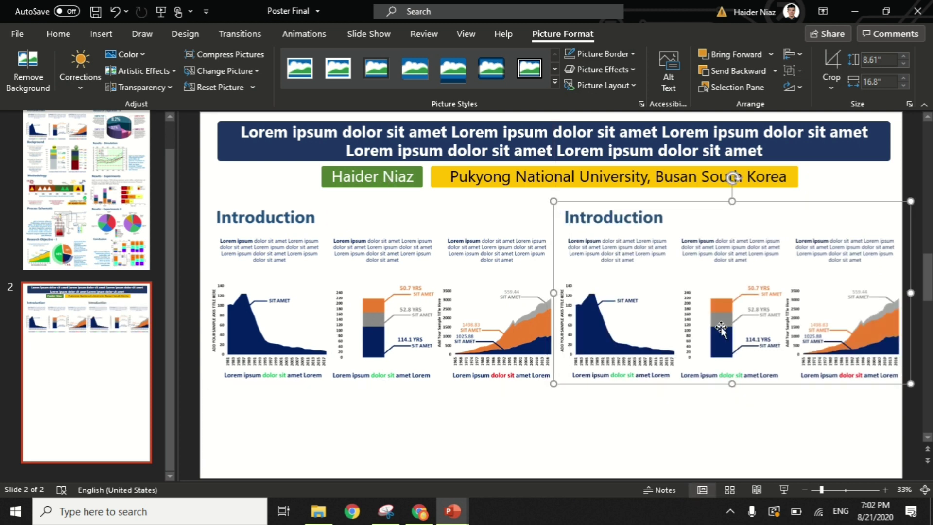
key("Delete")
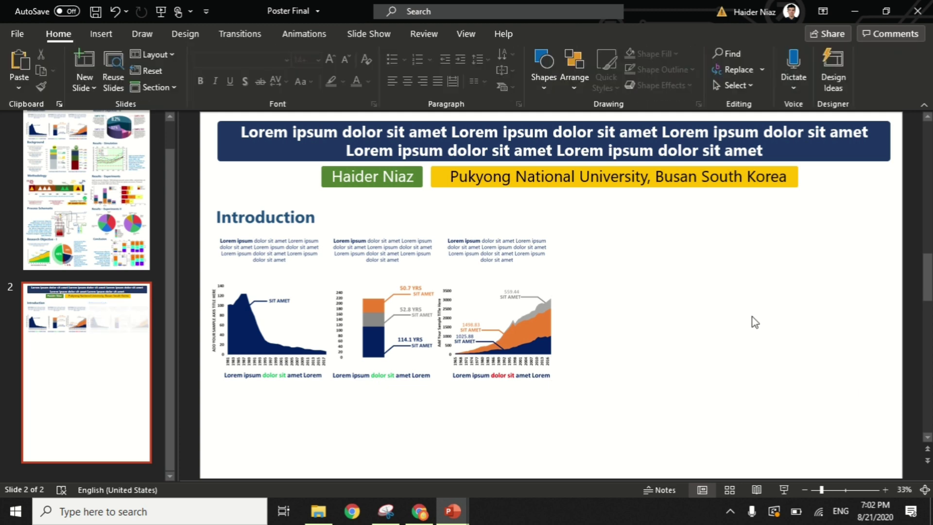
key("ctrl+z")
key("ctrl+z")
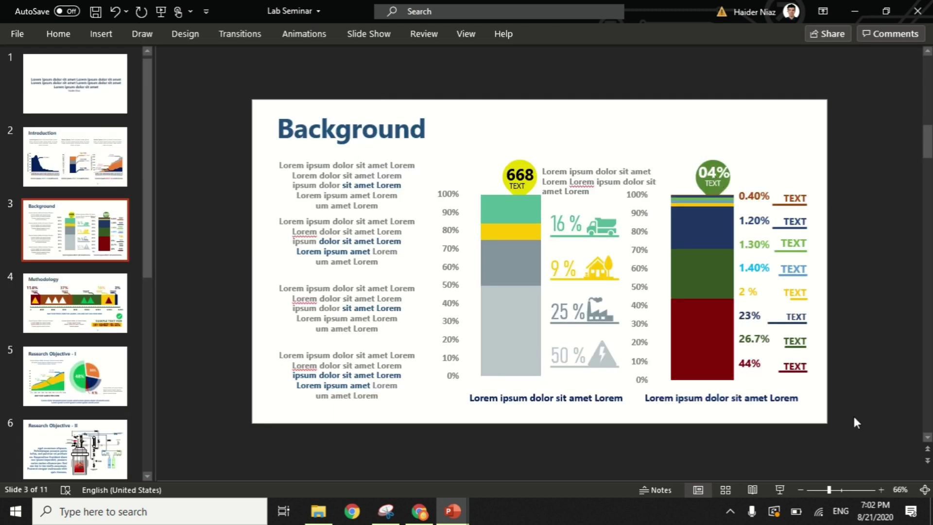
Copy the Background slide's objects and paste them onto the poster as a picture.
left_click_drag(854, 447, 205, 50)
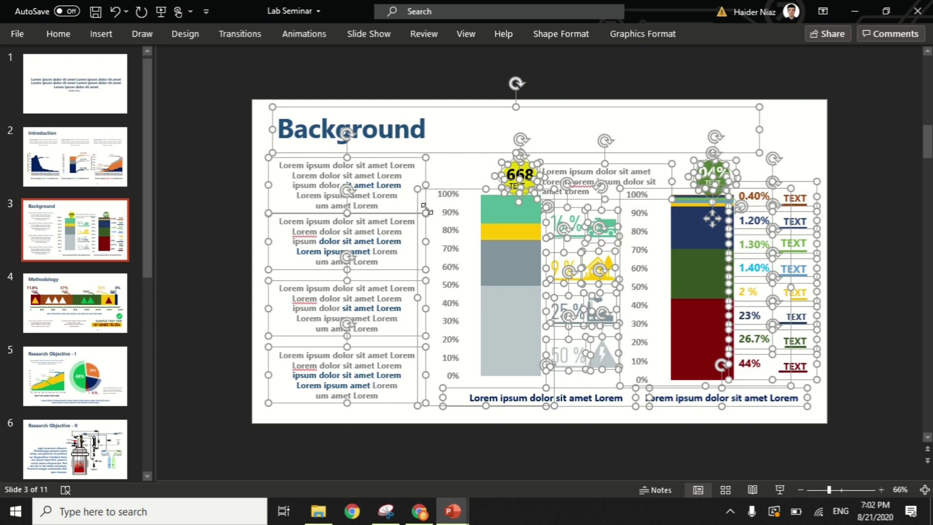
key("ctrl+c")
key("alt+Tab")
right_click(651, 254)
left_click(719, 282)
Position the Background picture below Introduction and set its width to 16.68 in.
scroll(676, 277, "down", 1)
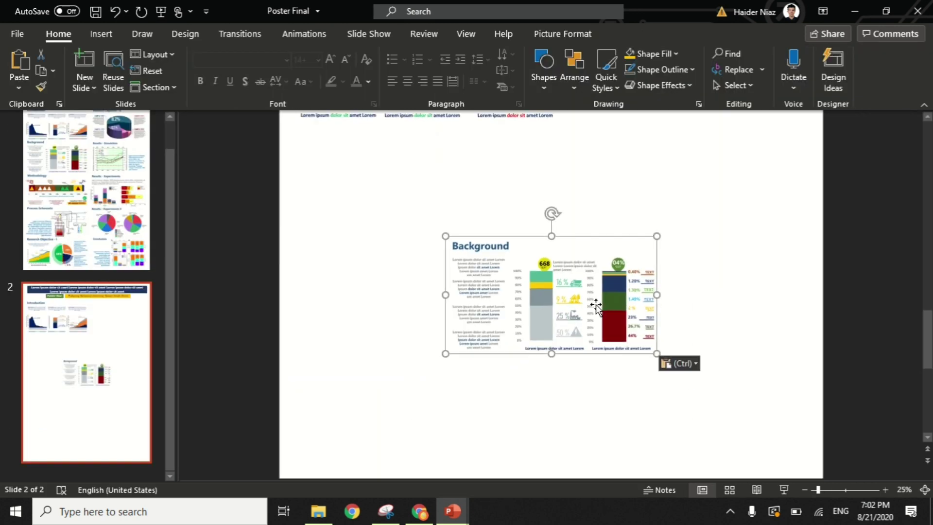
left_click_drag(593, 307, 444, 189)
scroll(536, 293, "up", 3)
scroll(536, 294, "up", 3)
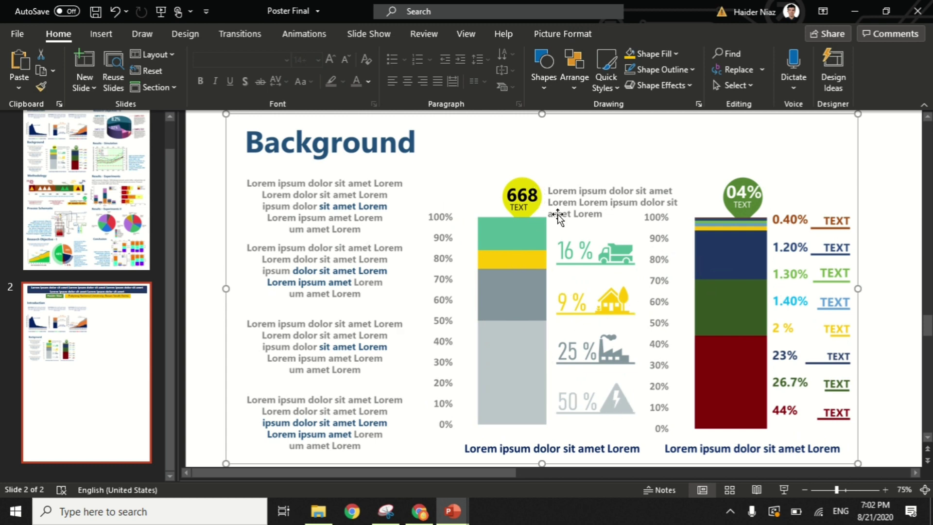
scroll(738, 246, "down", 3)
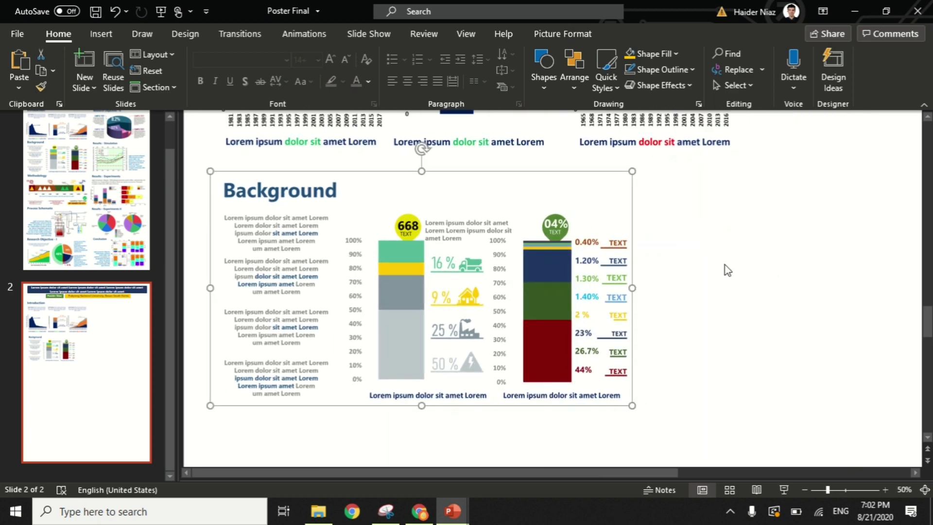
left_click_drag(630, 405, 719, 452)
scroll(533, 297, "down", 2)
double_click(519, 295)
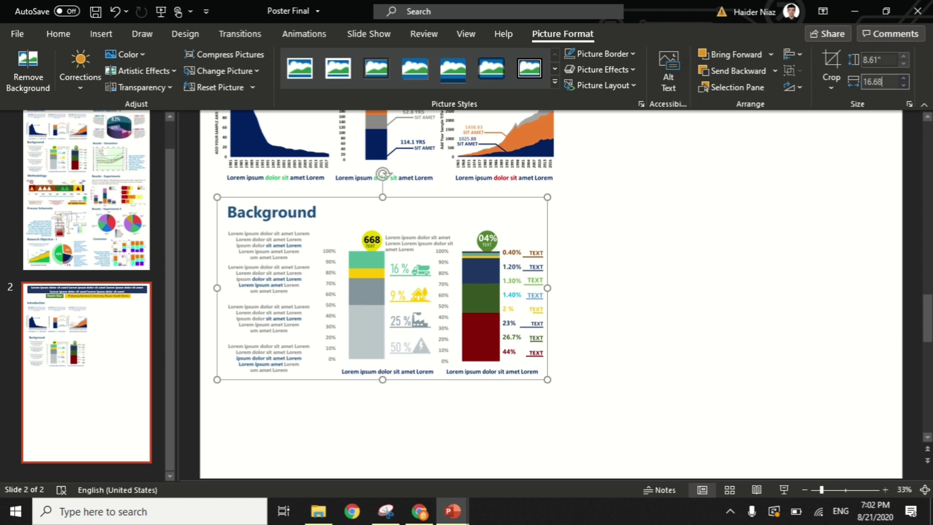
type("16.68")
key("Return")
left_click_drag(433, 310, 421, 296)
scroll(620, 302, "down", 3)
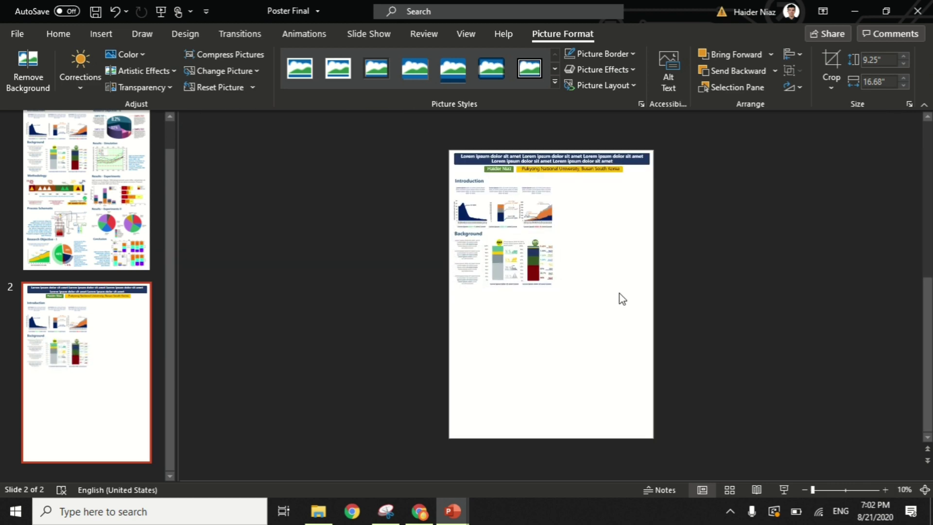
Select every object on the Lab Seminar Methodology slide to copy it.
key("alt+Tab")
left_click(112, 330)
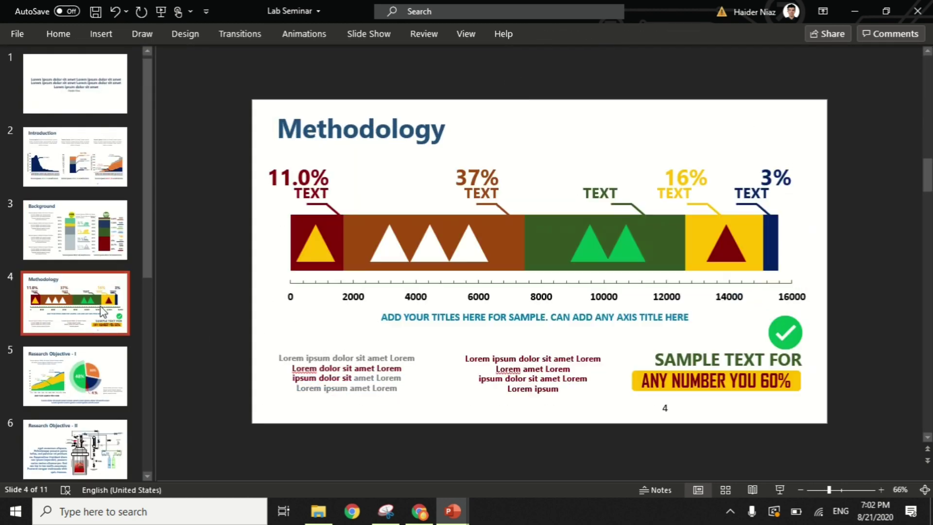
left_click(277, 104)
left_click_drag(847, 492, 908, 439)
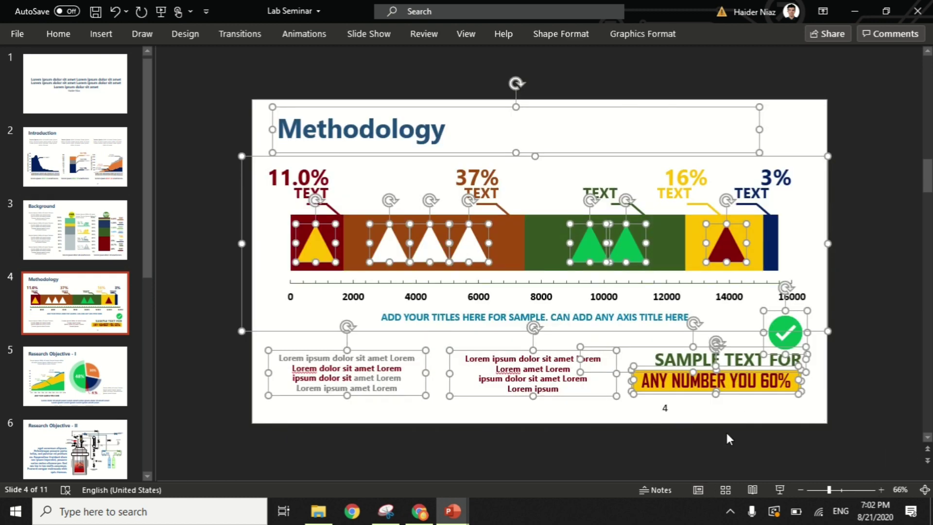
Paste Methodology into Poster Final as a picture, 16.68" wide, directly under Background.
key("alt+Tab")
right_click(669, 391)
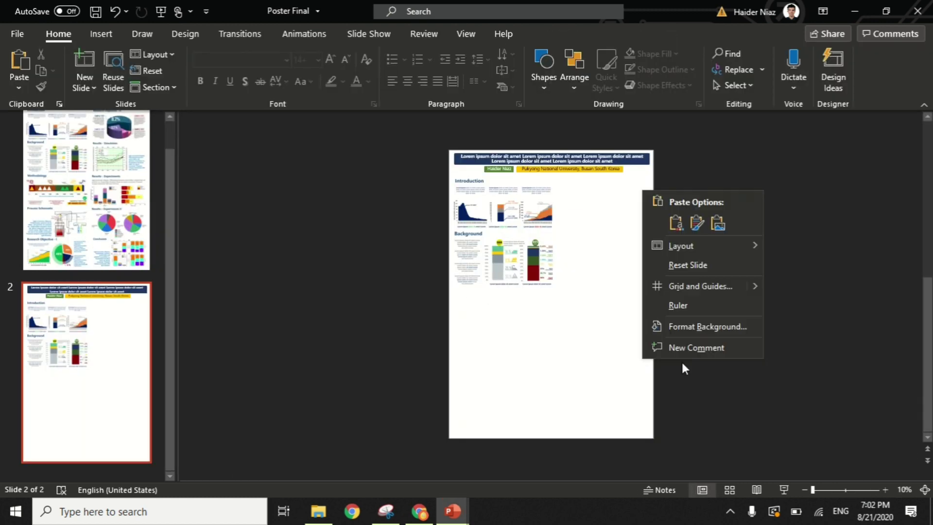
left_click(716, 221)
left_click_drag(556, 310, 496, 333)
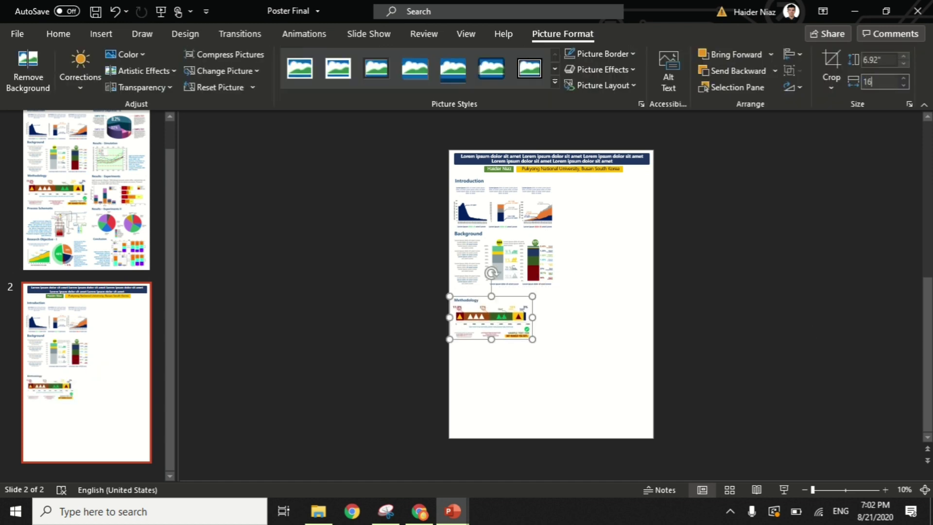
type("16.68")
key("Return")
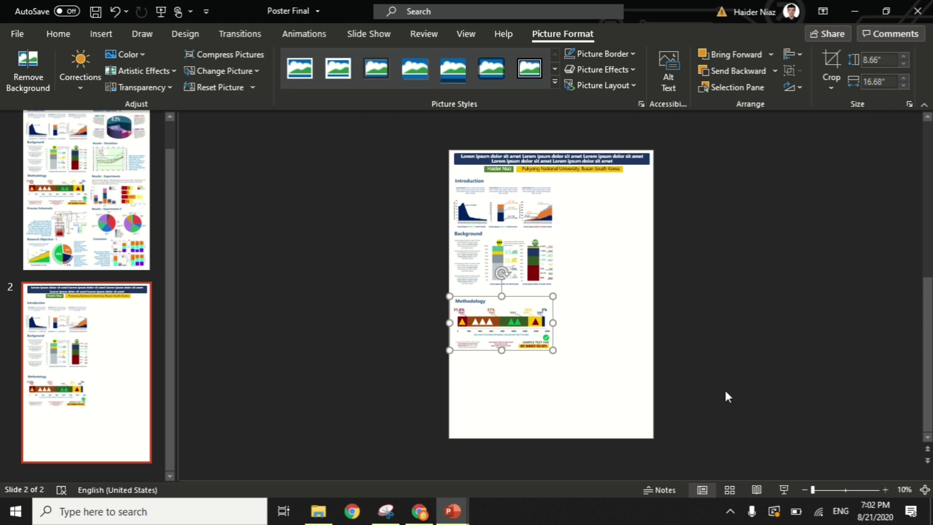
scroll(513, 333, "up", 3)
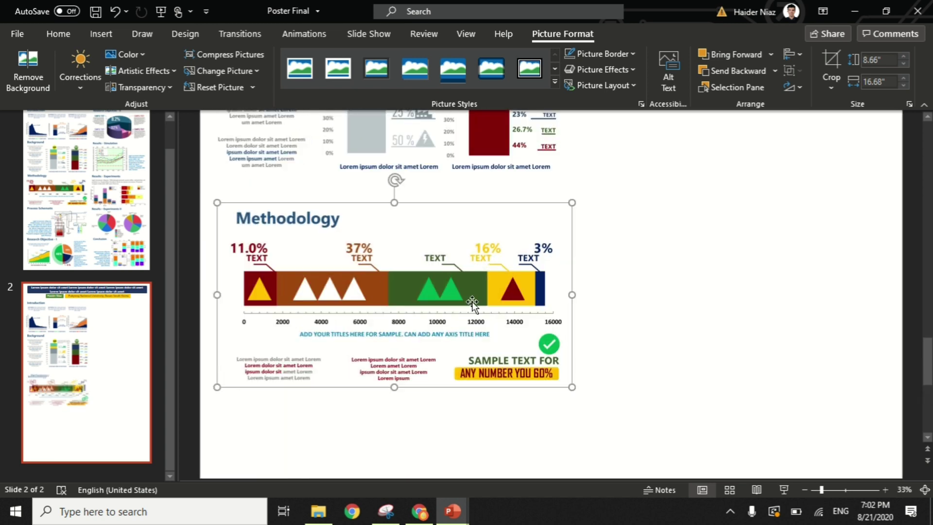
left_click_drag(459, 297, 462, 275)
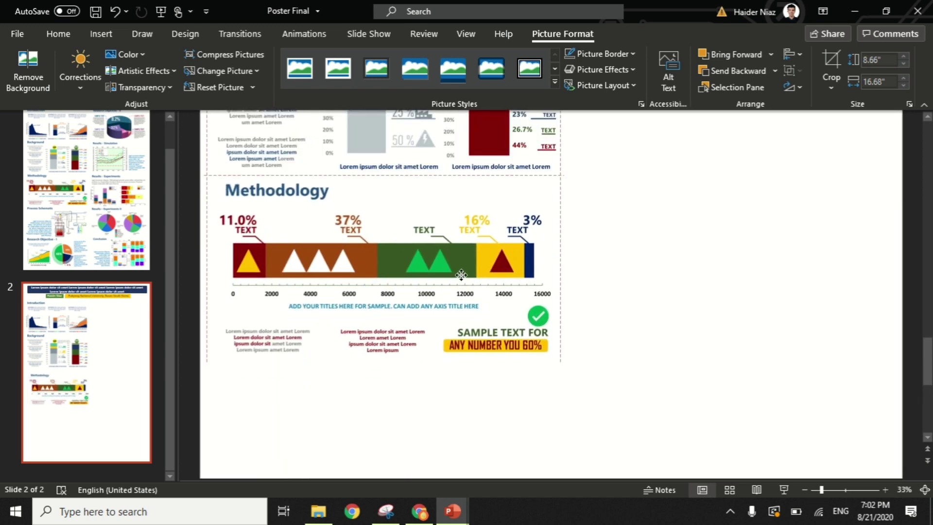
left_click_drag(558, 359, 575, 366)
left_click(748, 318)
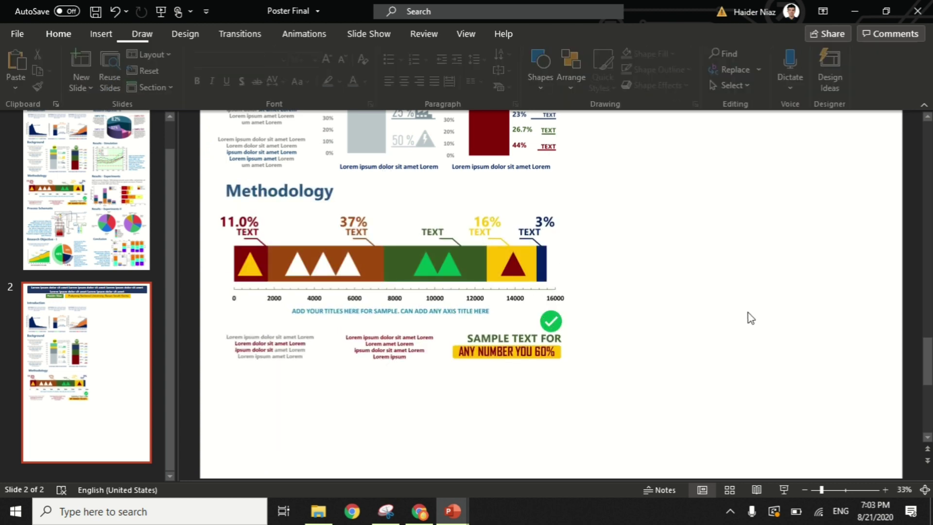
Select all ten poster section pictures on slide 1, from Background to Conclusion.
left_click(94, 219)
scroll(321, 277, "down", 5)
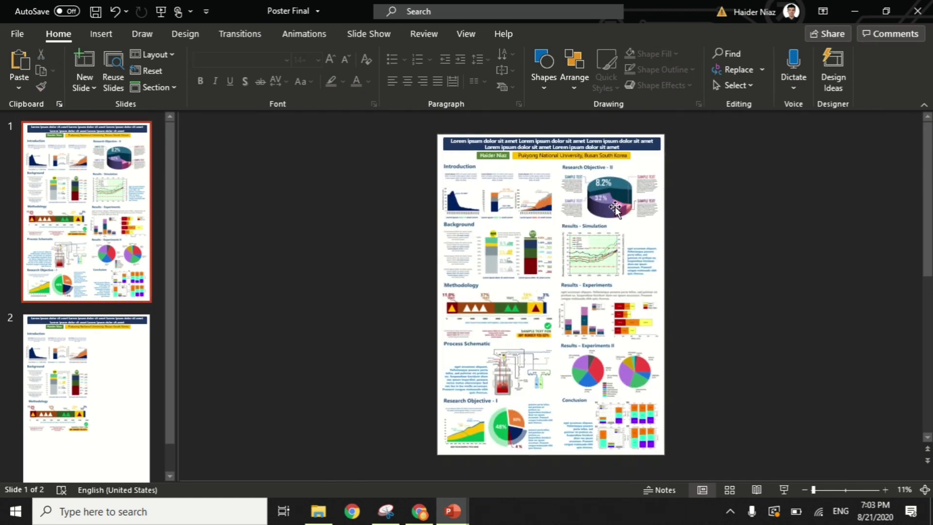
left_click(632, 204)
left_click(632, 255, "ctrl")
left_click(513, 253, "ctrl")
left_click(588, 311, "ctrl")
left_click(501, 311, "ctrl")
left_click(598, 384, "ctrl")
left_click(507, 375, "ctrl")
left_click(598, 423, "ctrl")
left_click(508, 425, "ctrl")
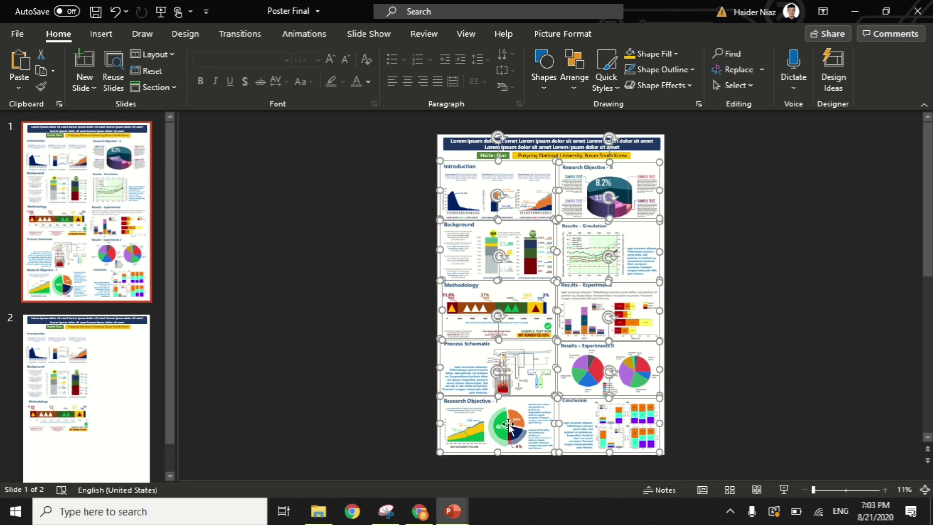
Replace slide 2's three partial section pictures with the ten copied pictures.
key("Page_Down")
left_click_drag(598, 393, 382, 168)
key("Delete")
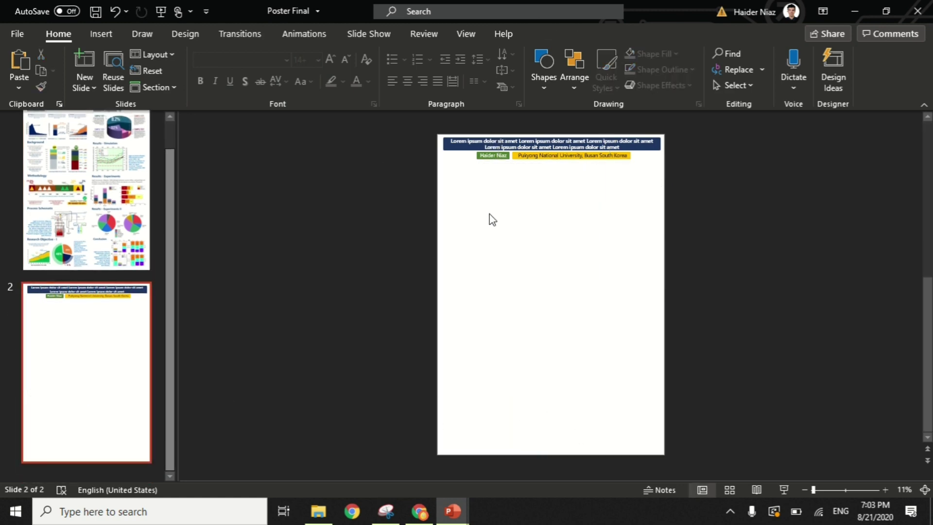
key("ctrl+v")
left_click(87, 209)
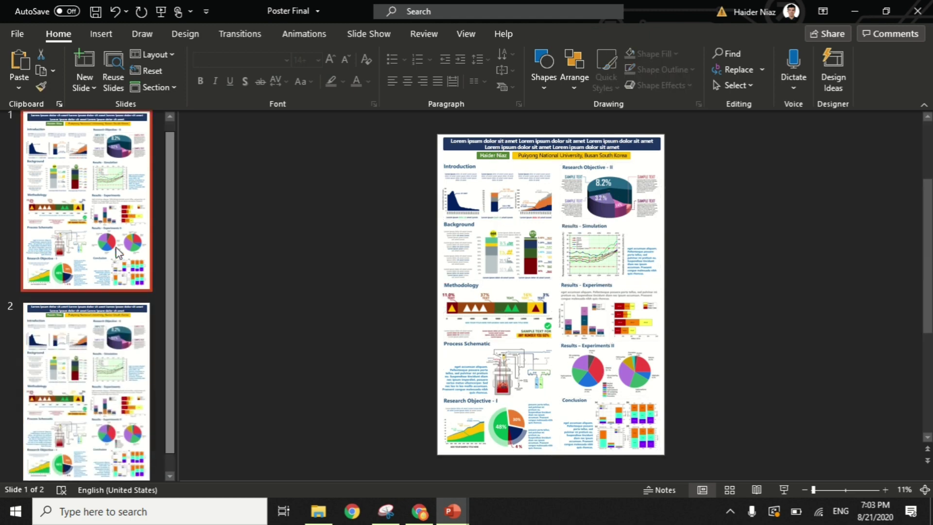
Delete the duplicate slide 2 from the slide list.
left_click(129, 379)
scroll(670, 268, "up", 3, "ctrl")
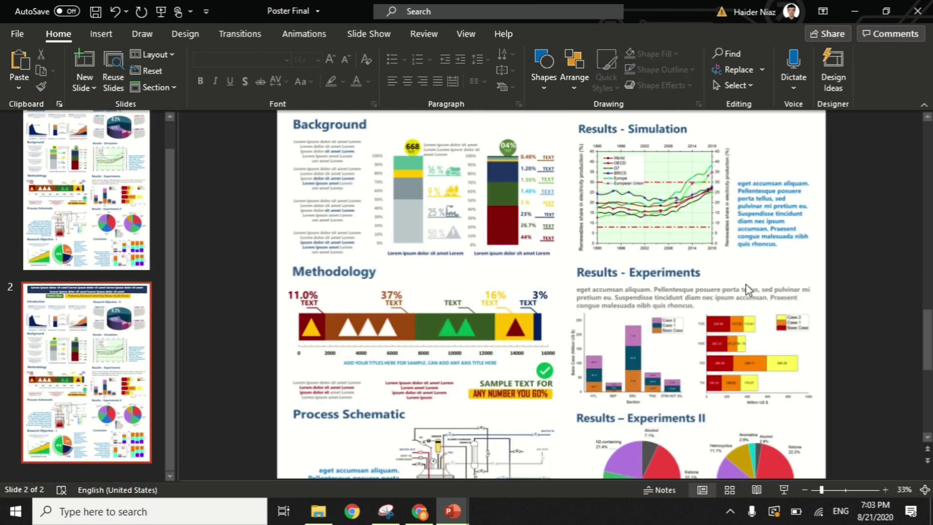
scroll(865, 317, "up", 5)
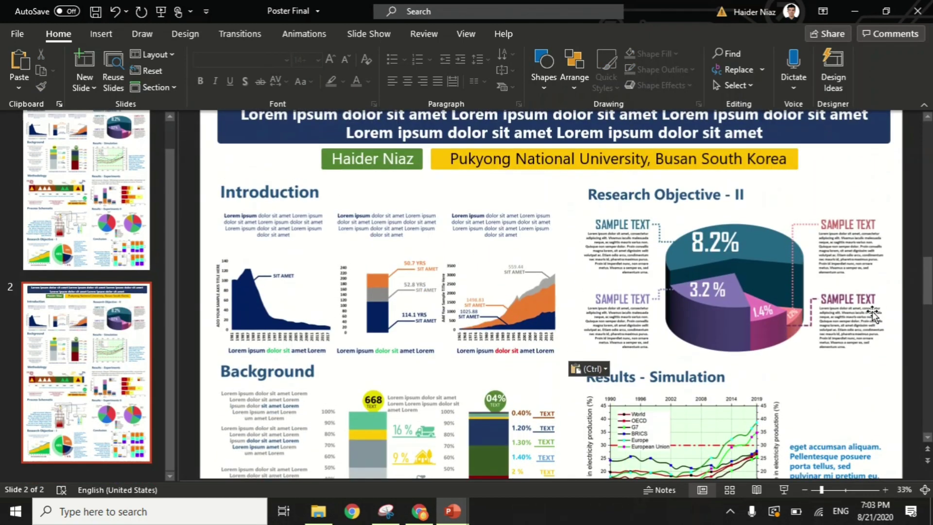
scroll(869, 316, "up", 3)
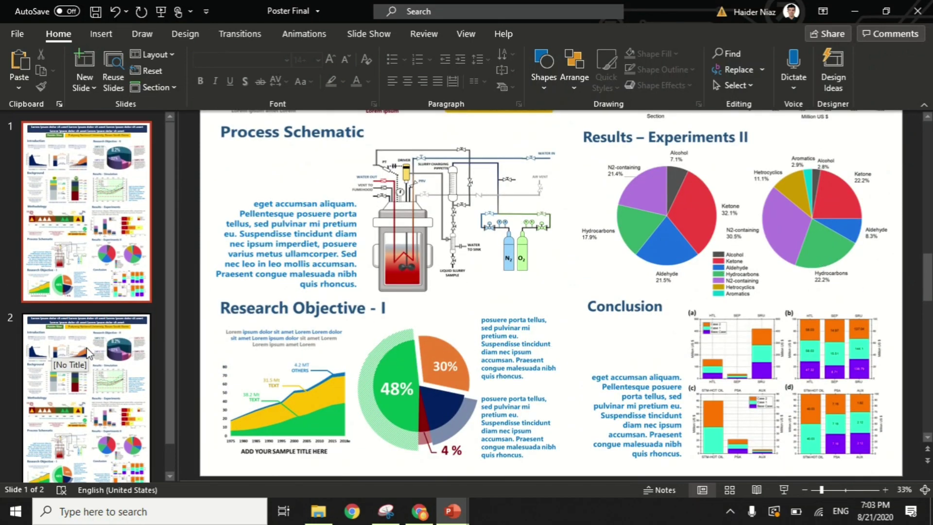
left_click(97, 368)
key("Delete")
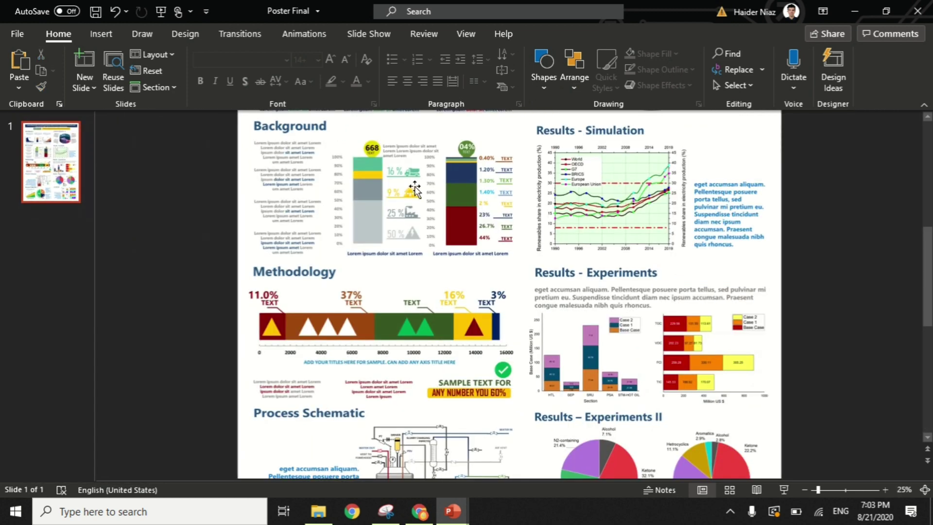
Select the Background picture on the remaining poster slide.
left_click(412, 189)
scroll(412, 189, "down", 2)
scroll(562, 224, "up", 3)
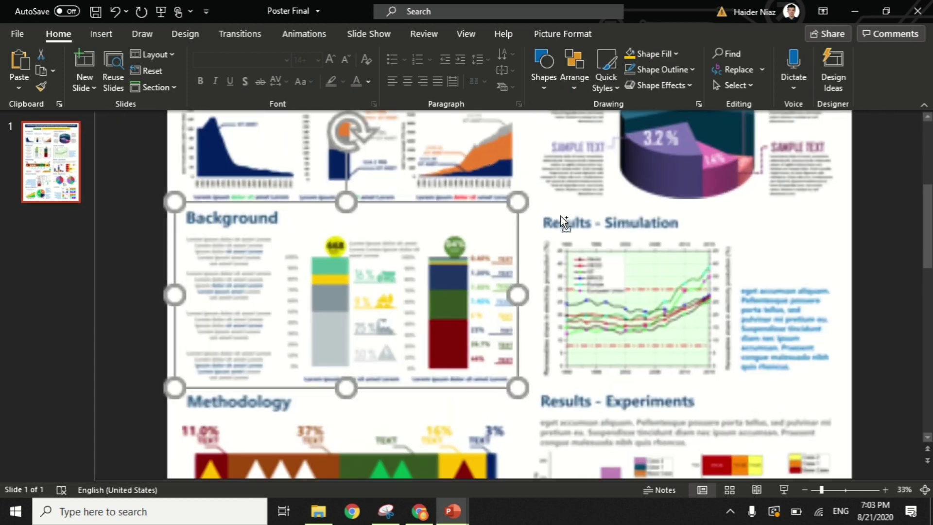
scroll(720, 274, "up", 3)
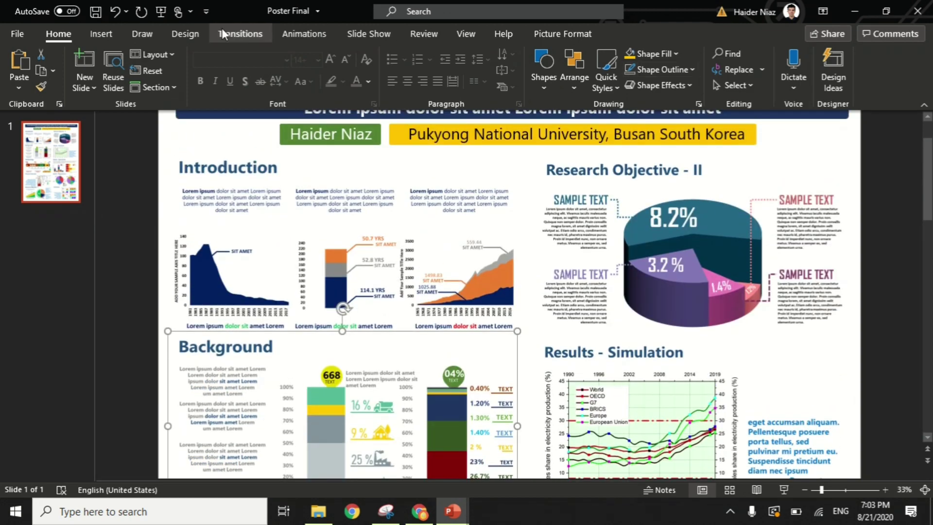
Open Format Background, briefly try Gradient fill, then return to Solid fill.
left_click(187, 36)
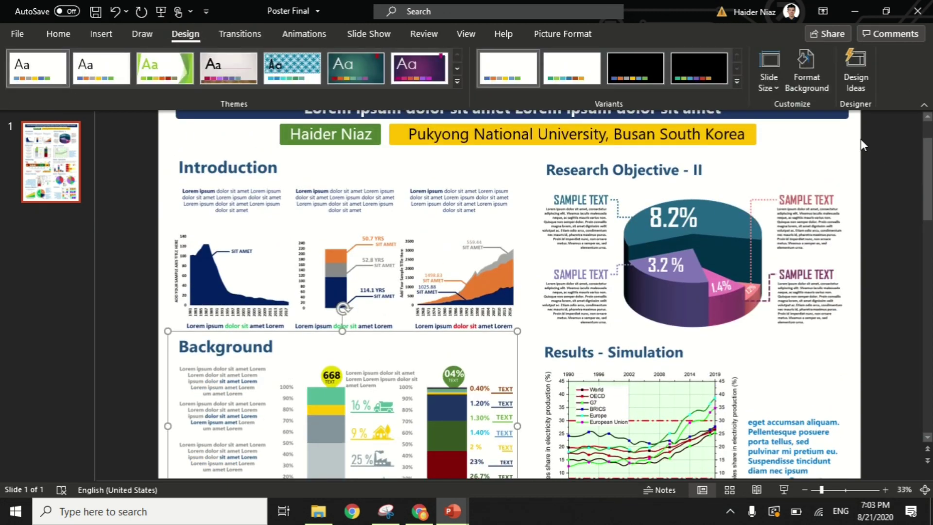
left_click(821, 86)
left_click(804, 218)
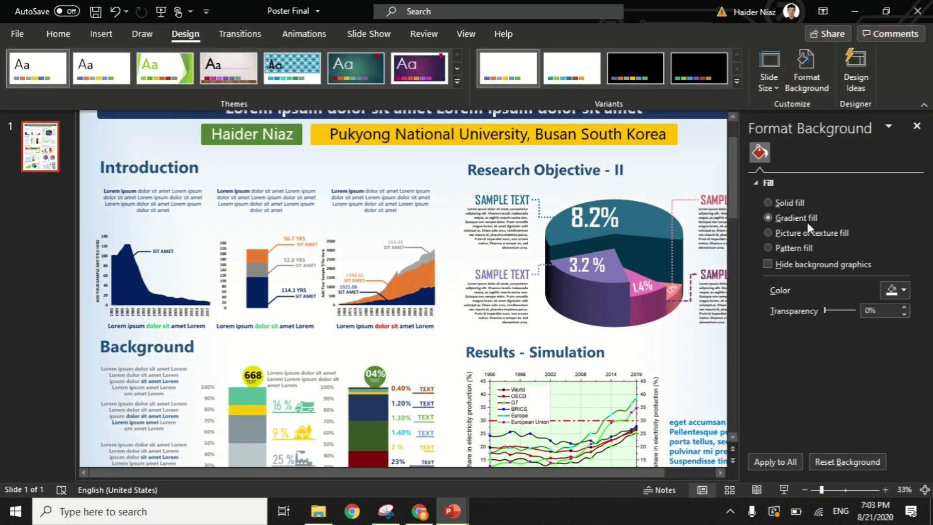
left_click(784, 202)
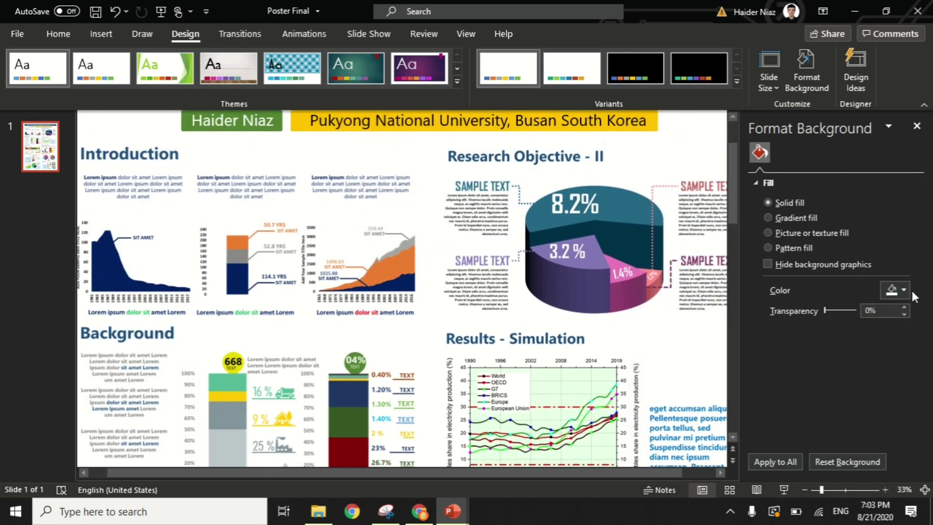
Give the slide background a light green solid fill and review the poster.
left_click(897, 290)
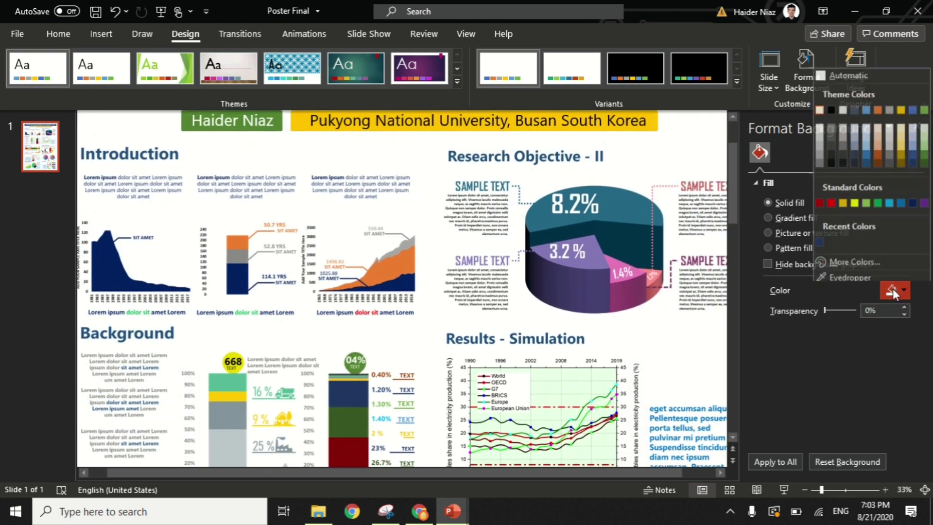
left_click(924, 141)
scroll(585, 209, "down", 5)
scroll(585, 209, "down", 5, "ctrl")
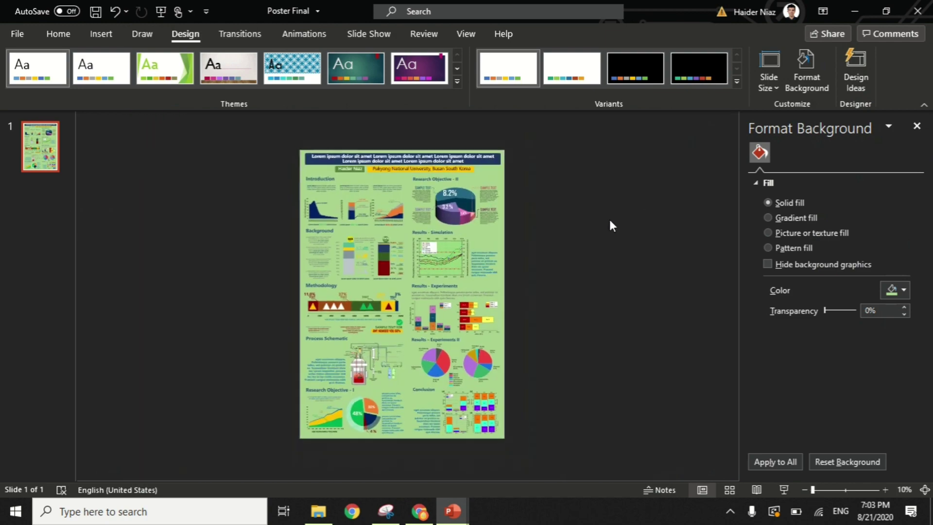
scroll(610, 222, "up", 5, "ctrl")
scroll(608, 225, "up", 3)
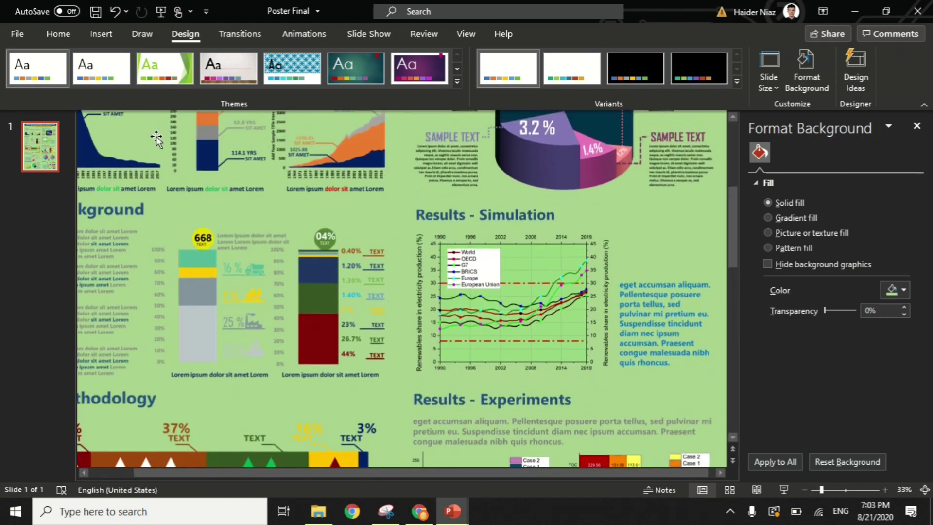
scroll(416, 223, "up", 2, "ctrl")
scroll(431, 223, "down", 4, "ctrl")
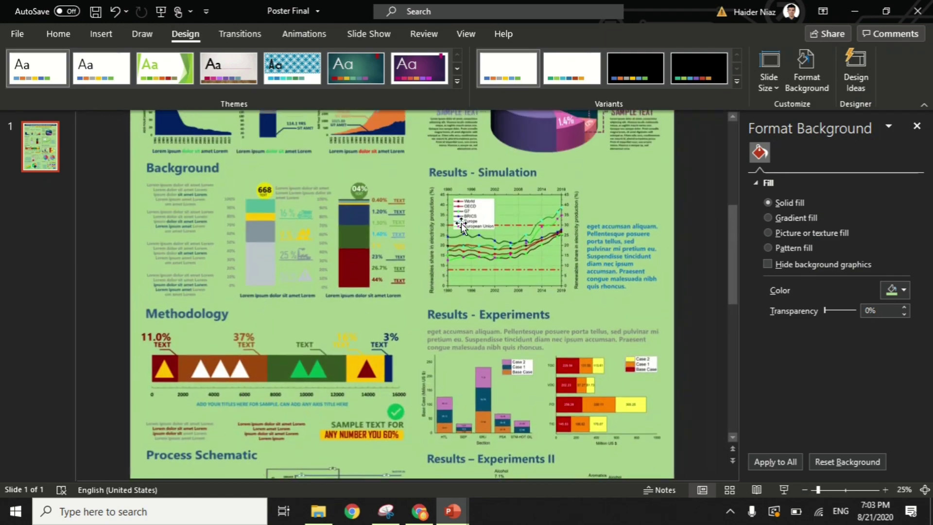
scroll(462, 225, "up", 3)
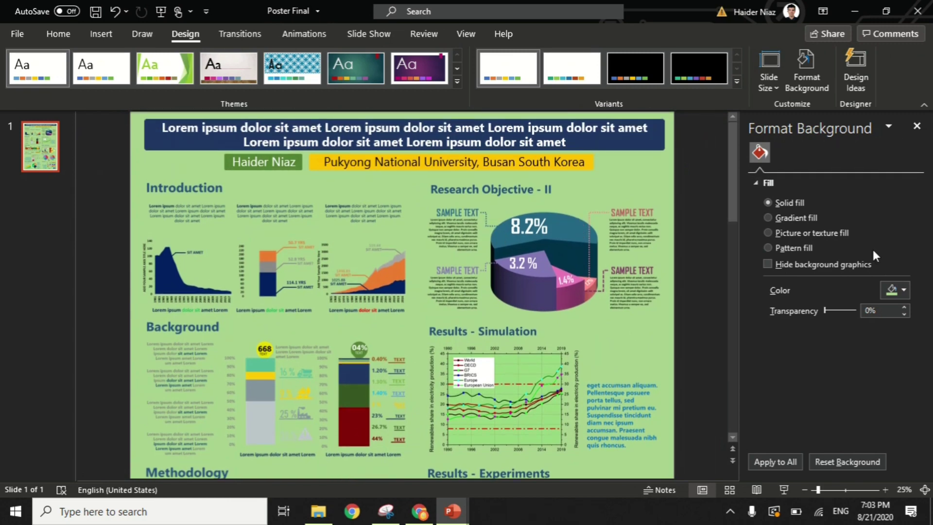
Try blue, light yellow, then darker gold as the background colour.
left_click(903, 291)
left_click(915, 142)
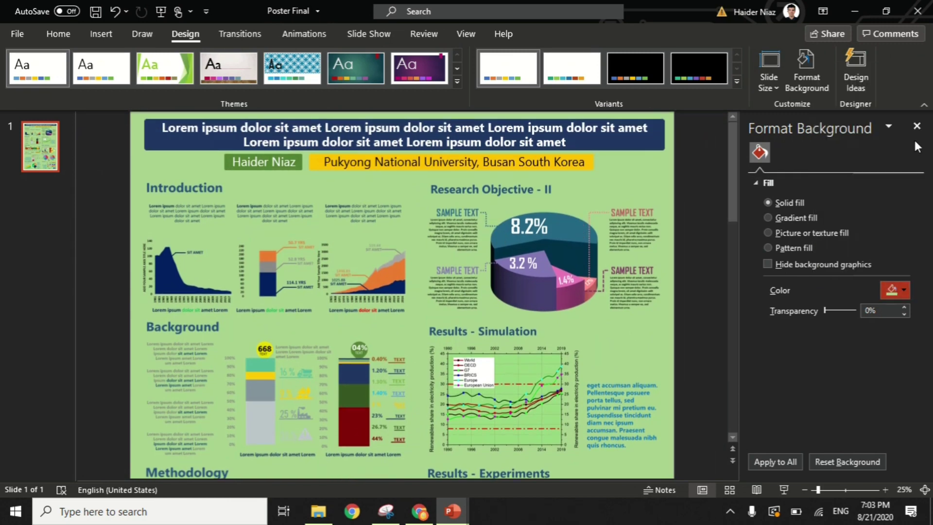
scroll(403, 295, "down", 3)
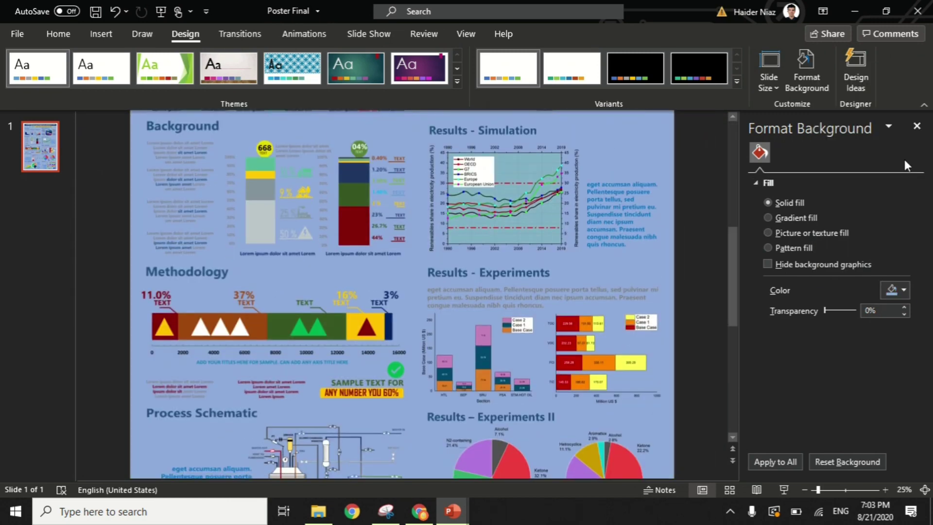
left_click(897, 290)
left_click(902, 138)
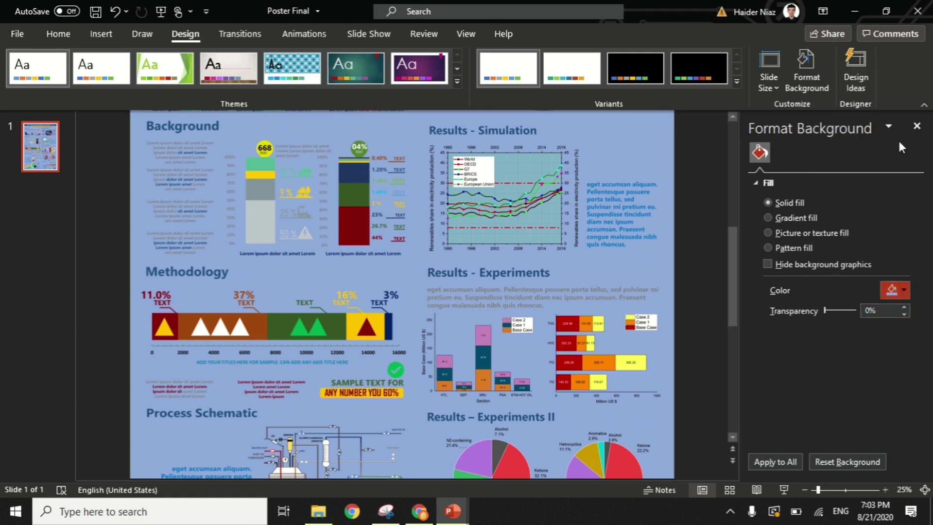
left_click(898, 290)
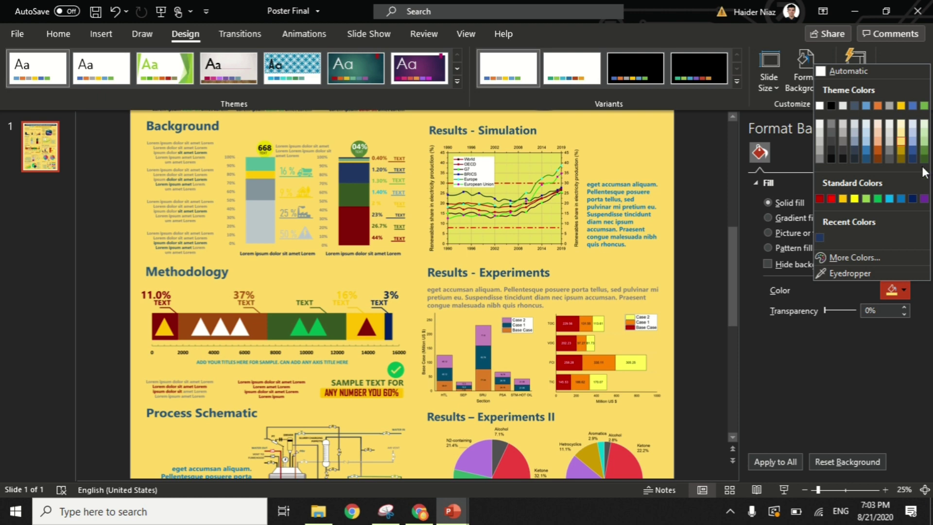
left_click(905, 150)
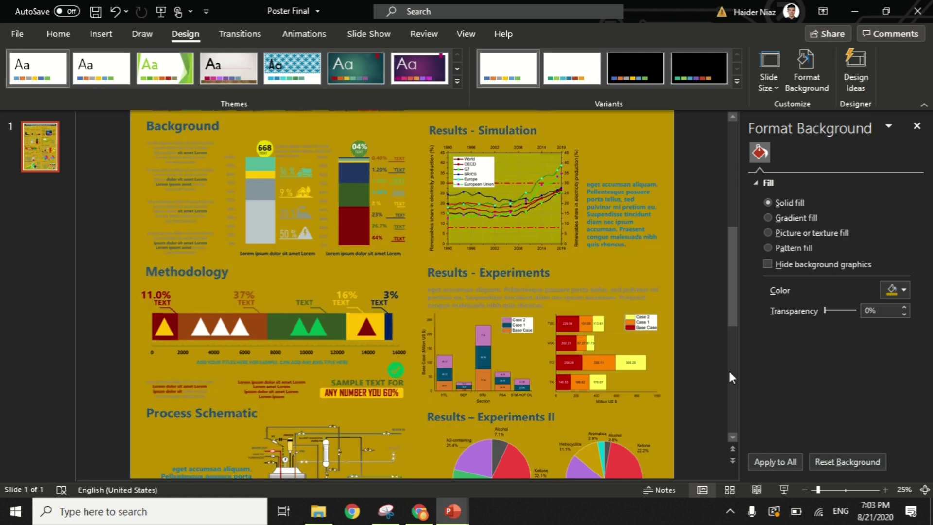
Undo the gold and settle on a peach solid background.
left_click(896, 288)
key("Escape")
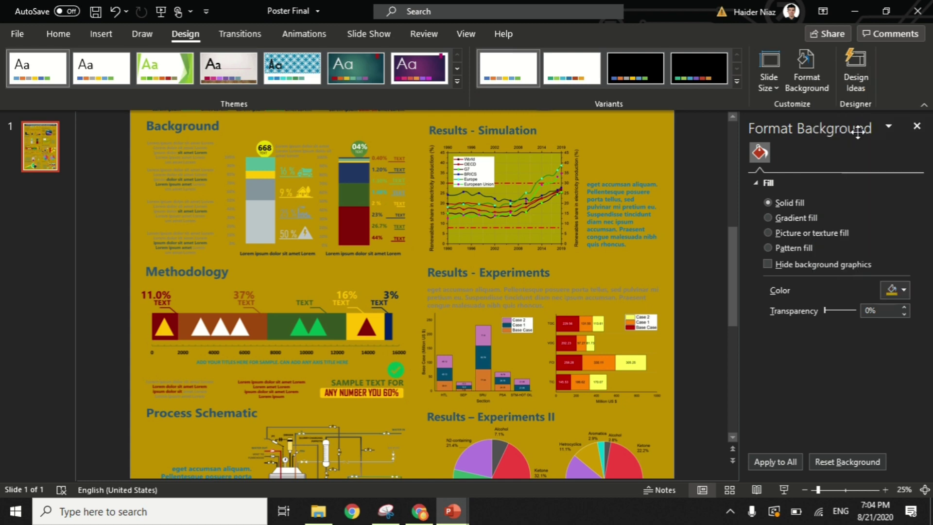
key("ctrl+z")
left_click(896, 290)
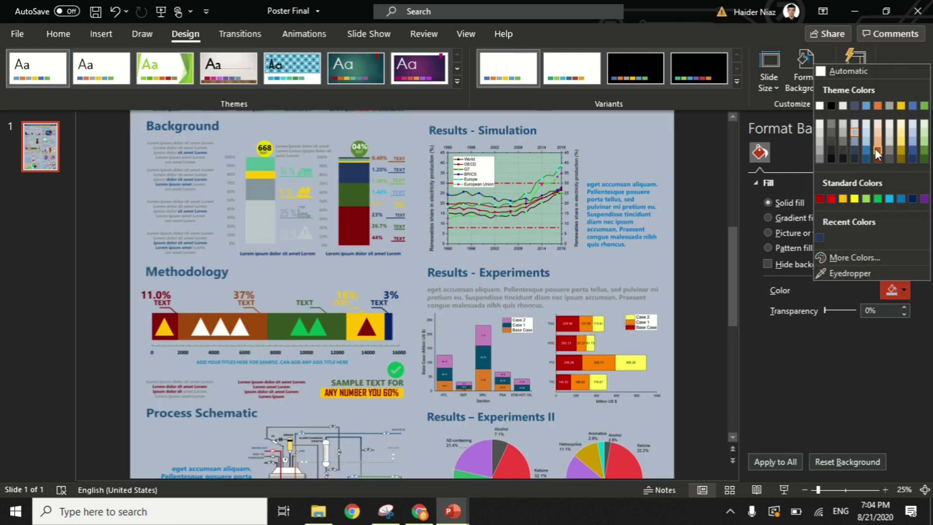
left_click(880, 135)
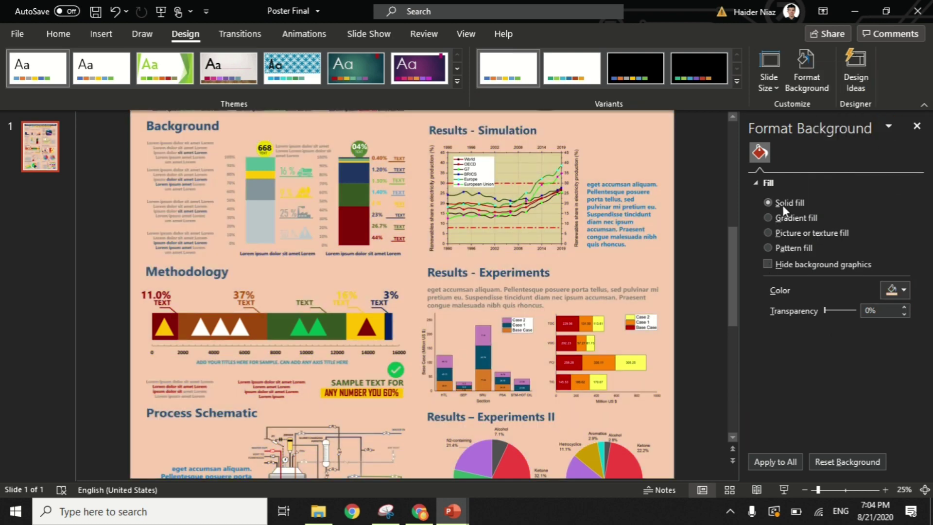
Try a light blue preset gradient, then Light Gradient - Accent 2 in peach.
left_click(793, 219)
left_click(902, 296)
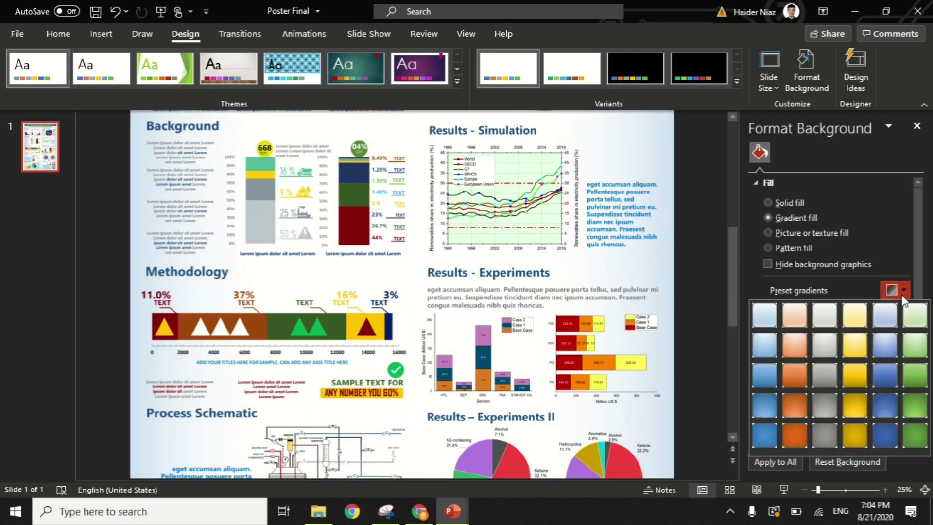
left_click(764, 341)
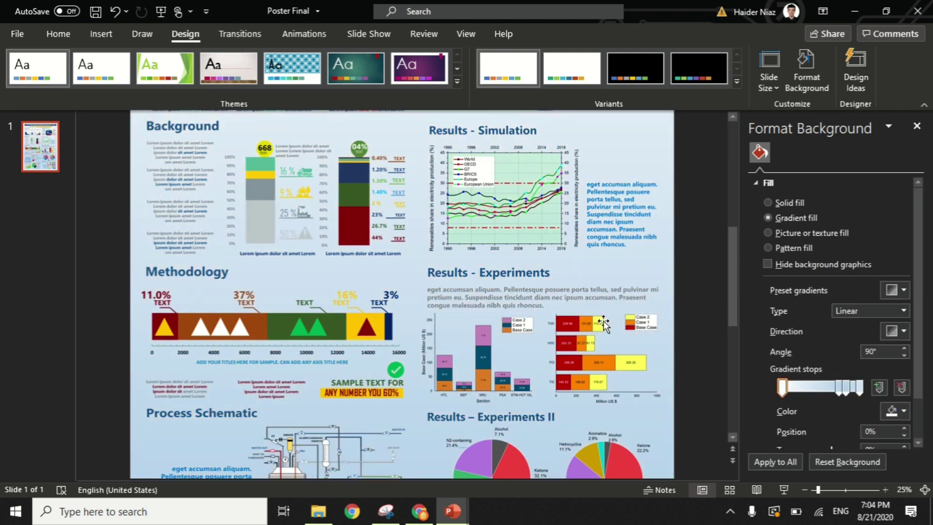
scroll(605, 328, "down", 3)
scroll(568, 295, "up", 3)
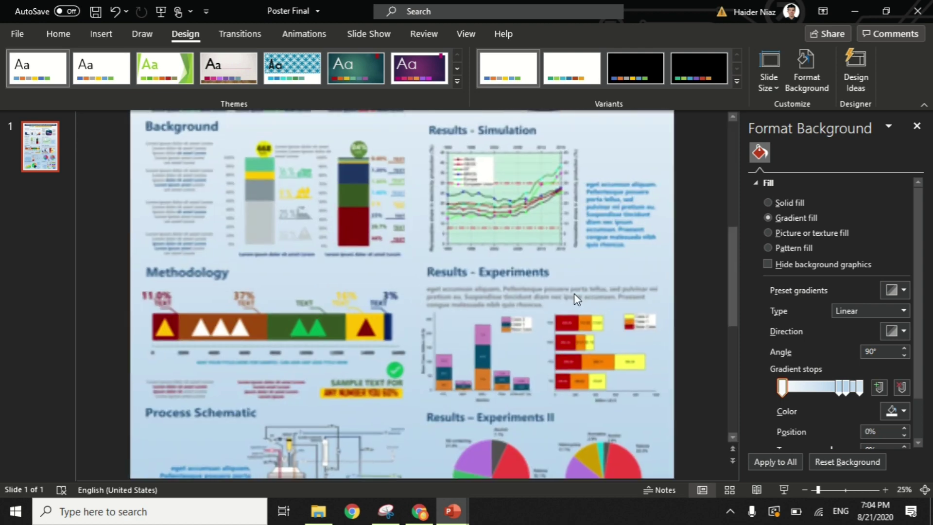
scroll(651, 292, "up", 4)
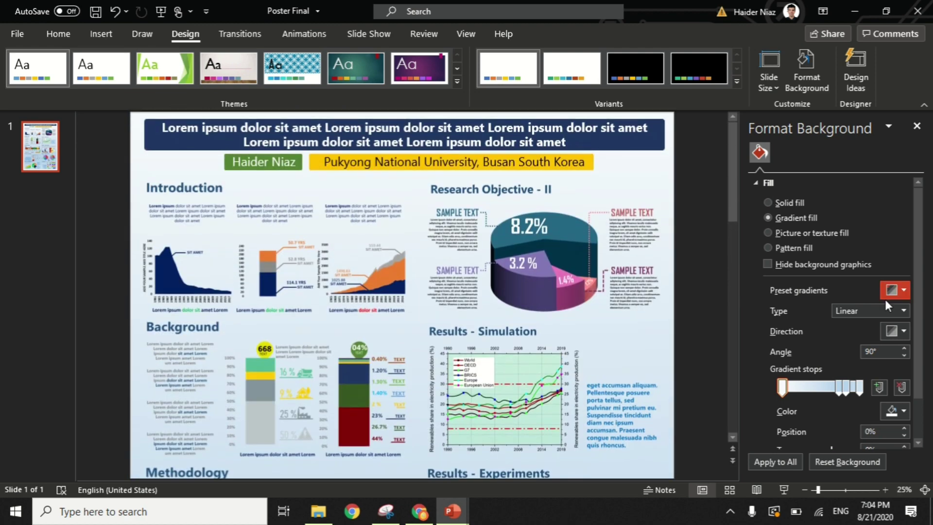
left_click(904, 293)
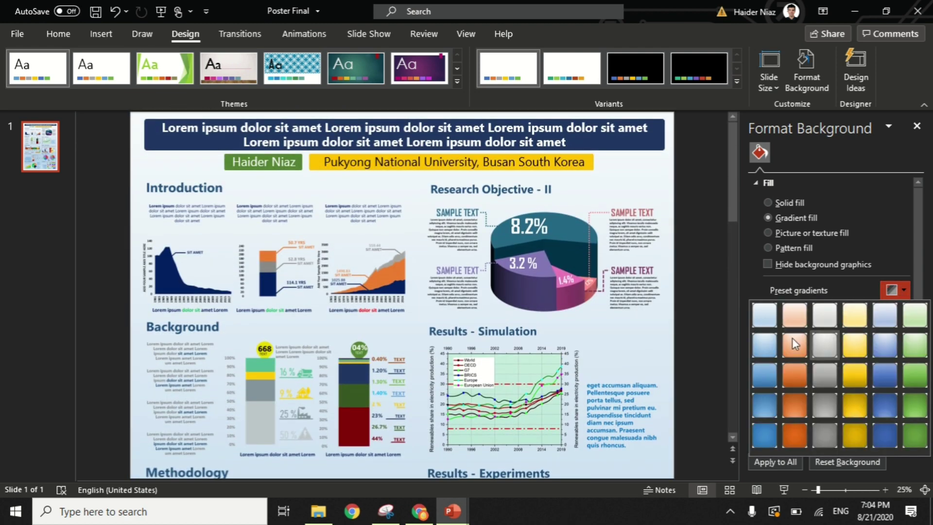
left_click(794, 324)
scroll(652, 329, "down", 3)
scroll(474, 319, "down", 3)
scroll(514, 321, "up", 1)
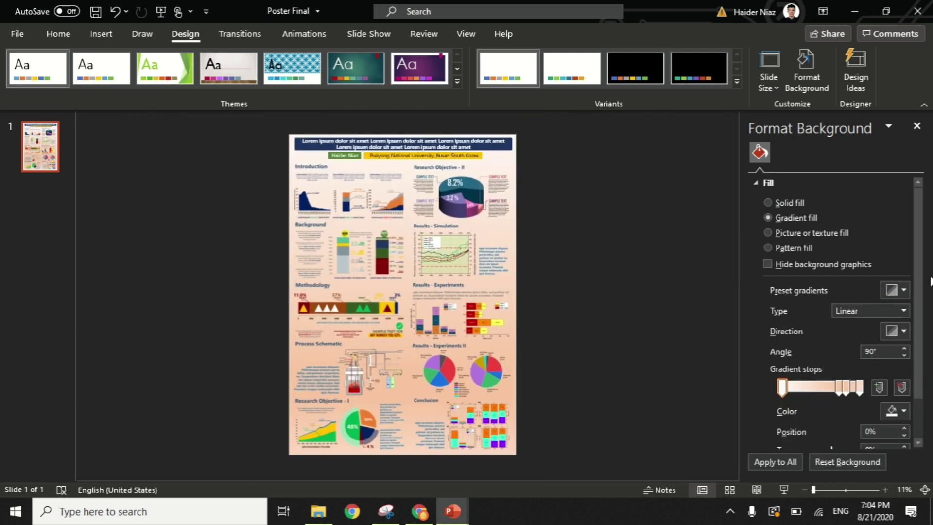
Try a green preset gradient, then a light blue preset gradient.
left_click(898, 291)
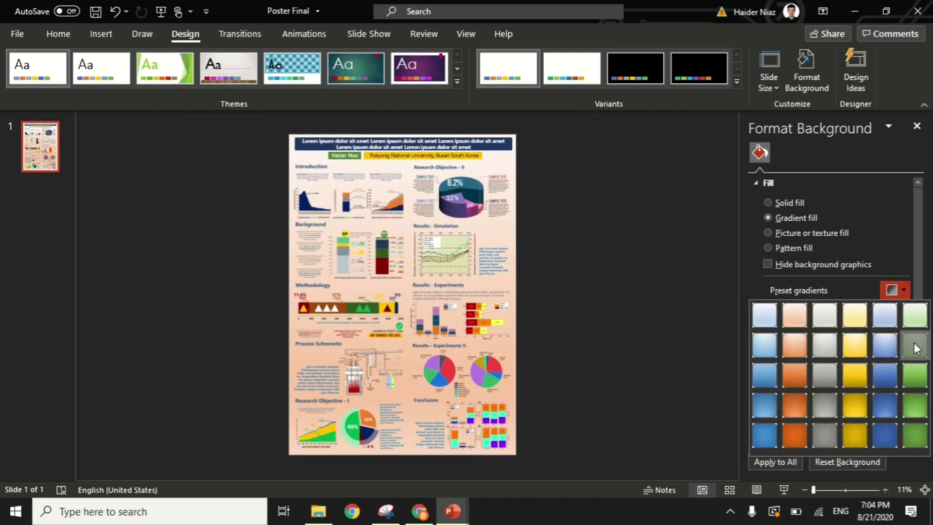
left_click(914, 345)
left_click(898, 290)
left_click(898, 291)
left_click(899, 294)
left_click(882, 318)
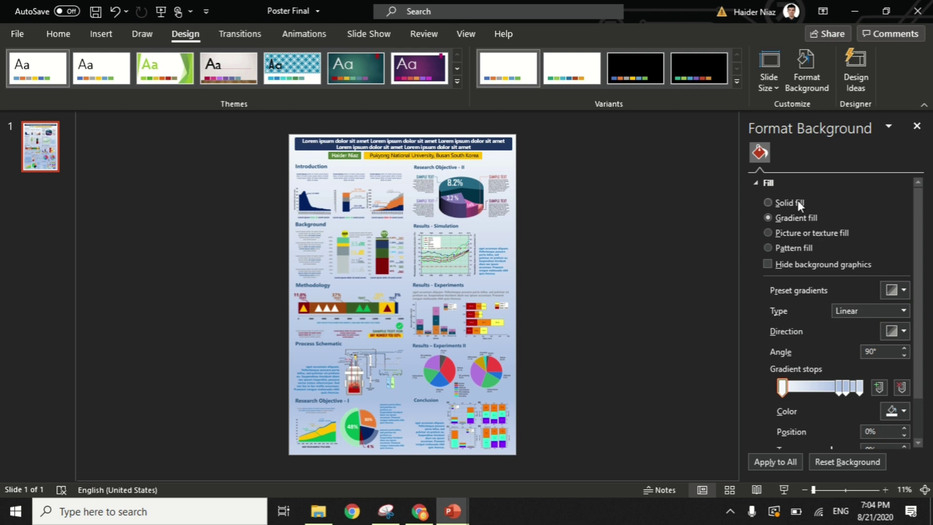
Reset the background to solid white and paste a poster copy as slide 2.
left_click(768, 202)
left_click(897, 291)
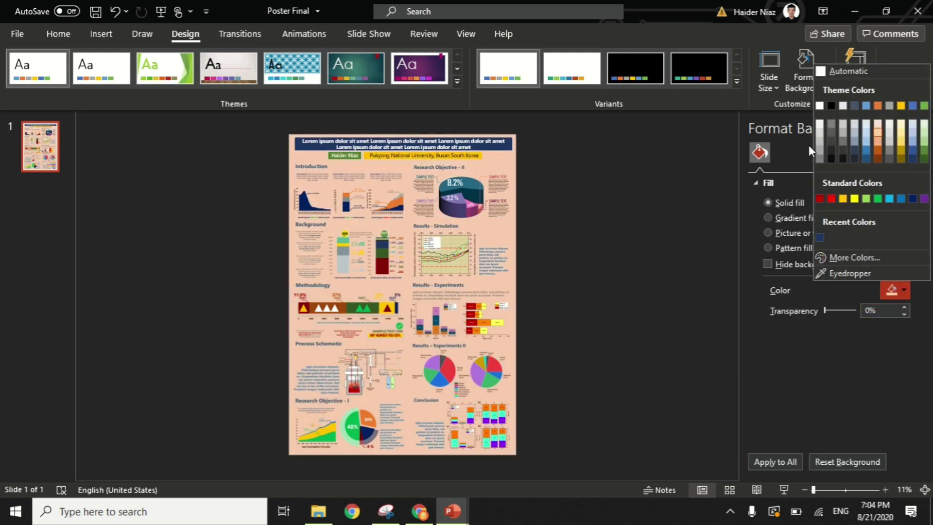
left_click(820, 107)
left_click(42, 194)
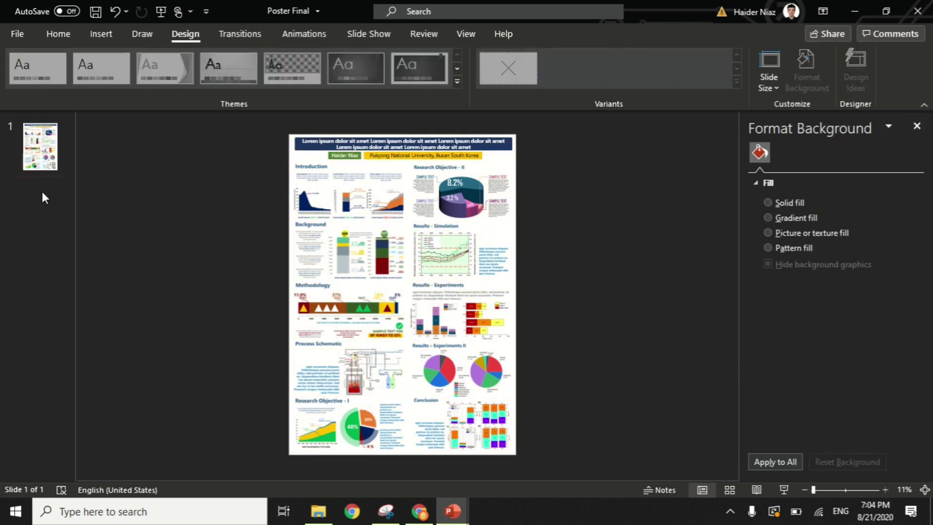
key("ctrl+v")
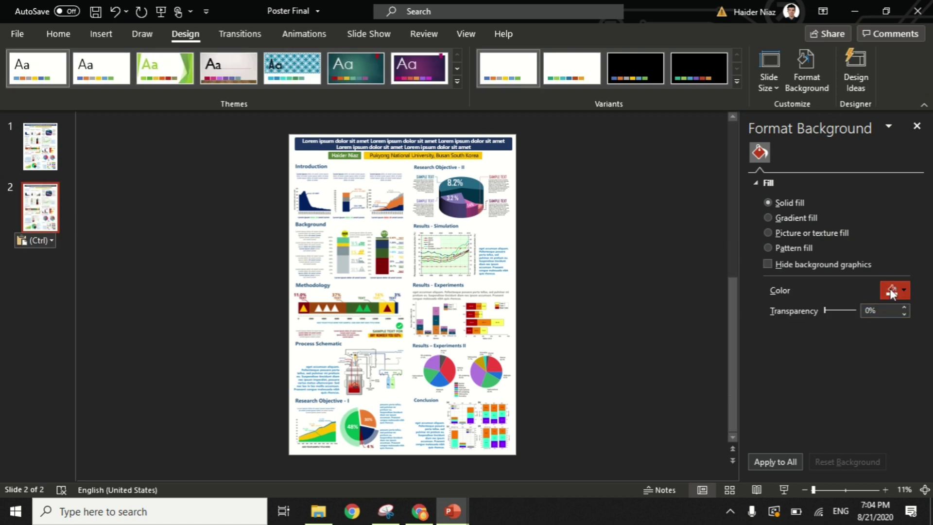
Make slide 2 light green and paste five more poster copies, giving seven slides.
left_click(893, 293)
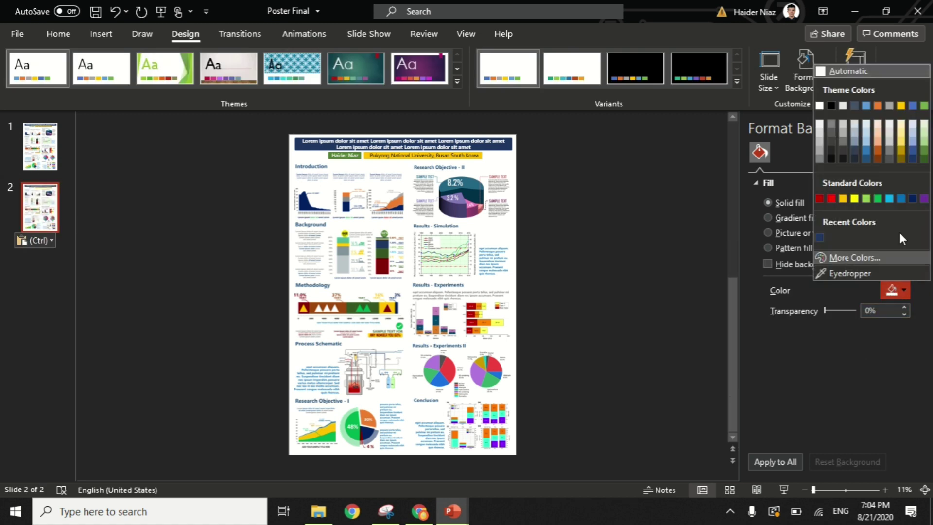
left_click(925, 139)
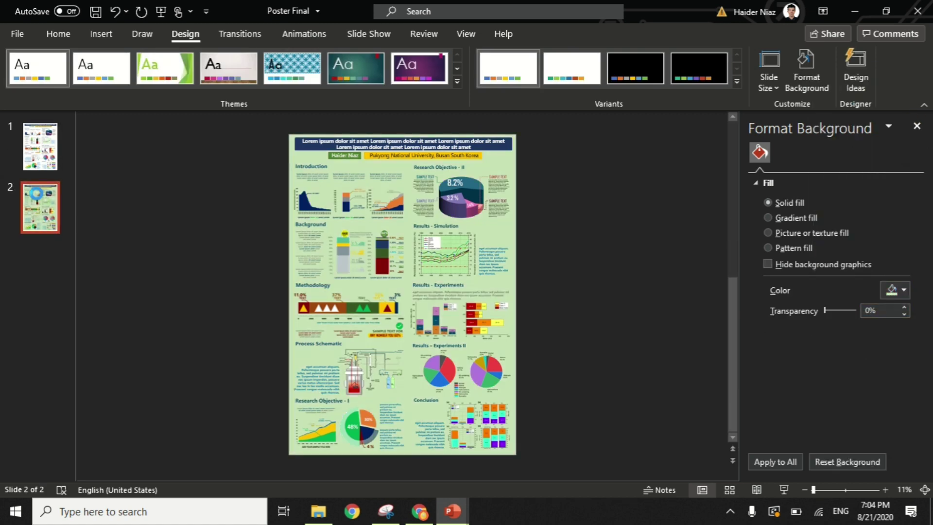
left_click(37, 260)
key("ctrl+v")
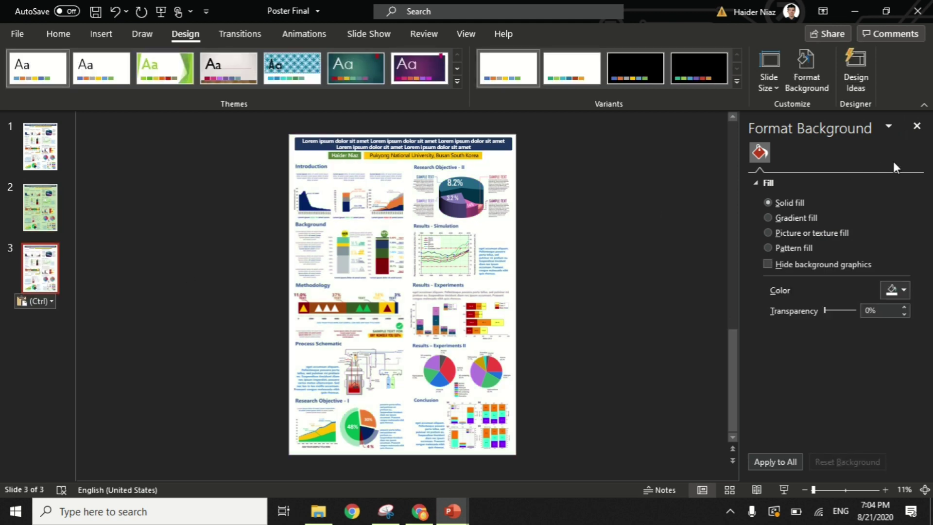
key("ctrl+v")
key("ctrl+v")
key("ctrl+v")
key("ctrl+v")
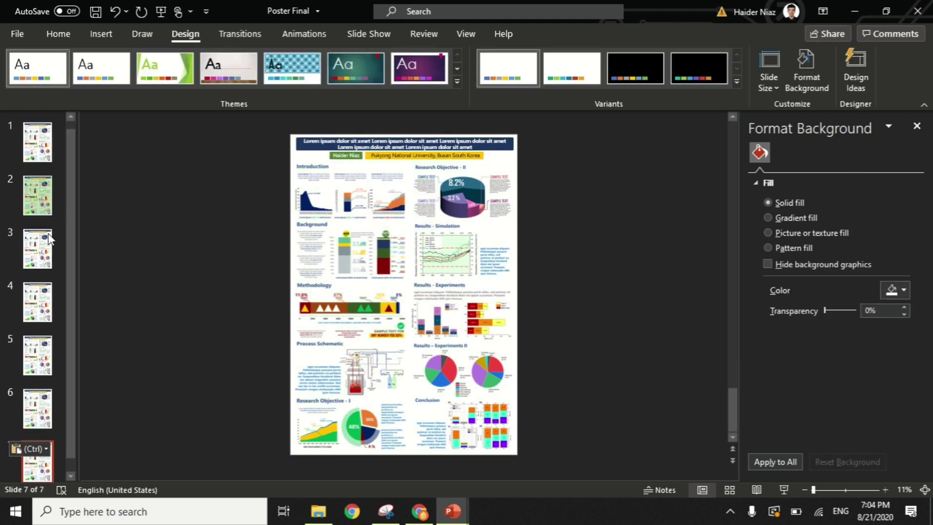
Give slide 3 a light yellow background and slide 4 a peach one.
left_click(49, 238)
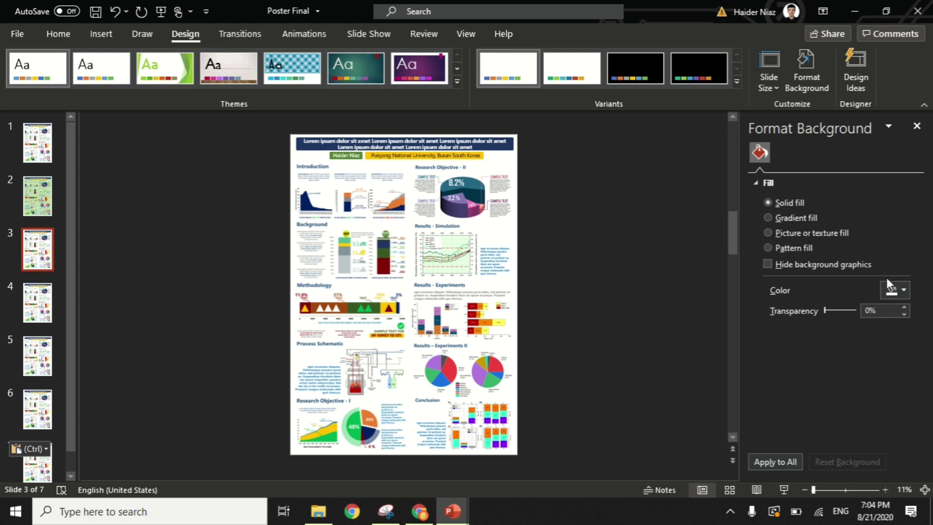
left_click(903, 290)
left_click(904, 135)
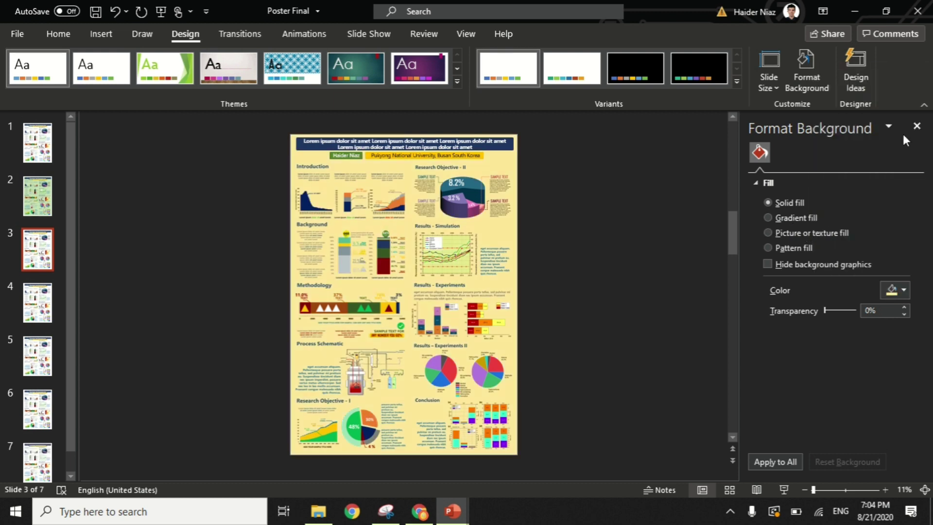
left_click(46, 307)
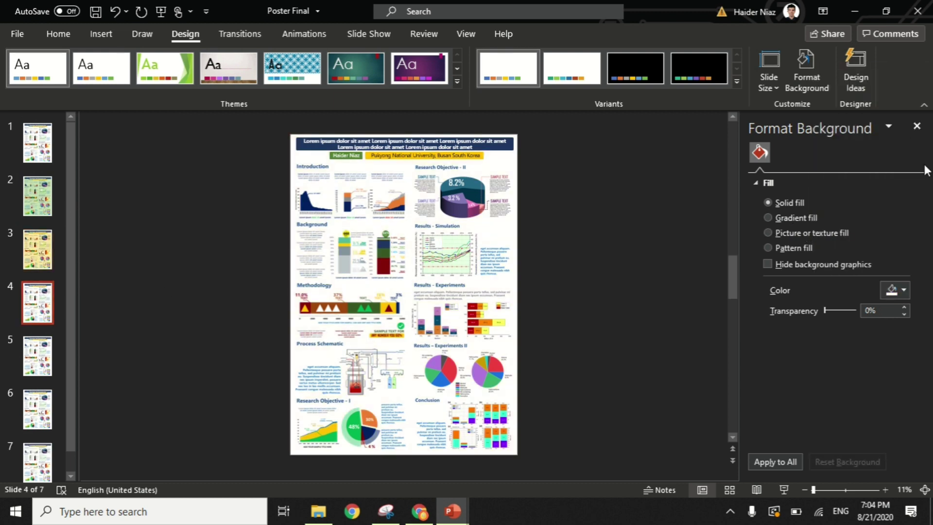
left_click(904, 290)
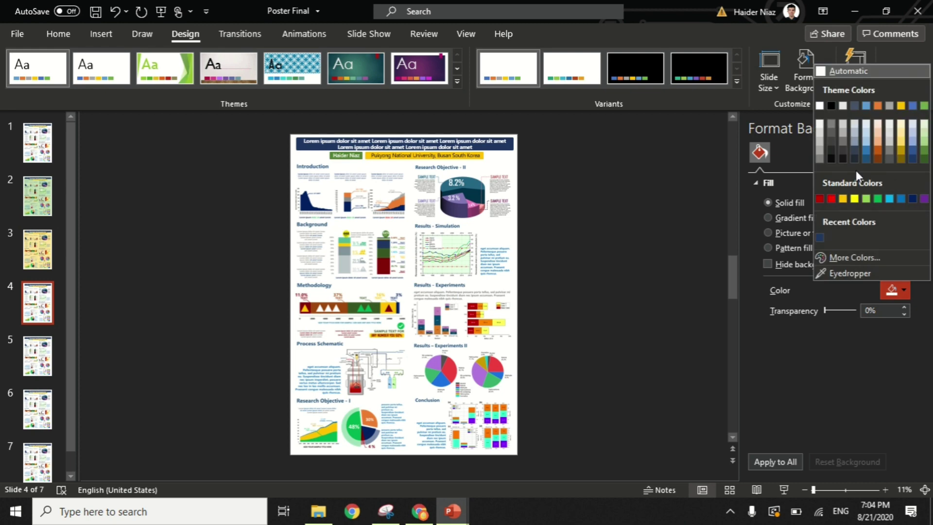
left_click(880, 136)
Give slide 5 a blue-grey background.
key("Page_Down")
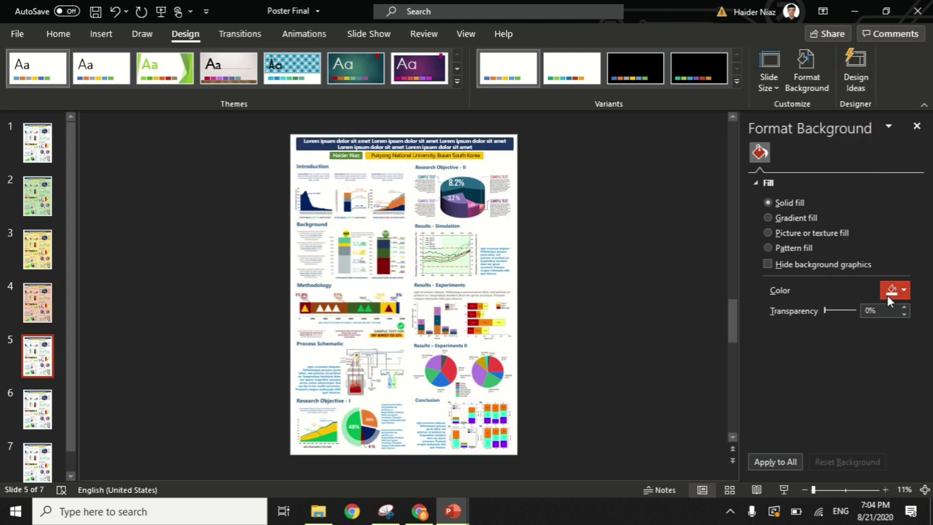
left_click(888, 296)
left_click(854, 136)
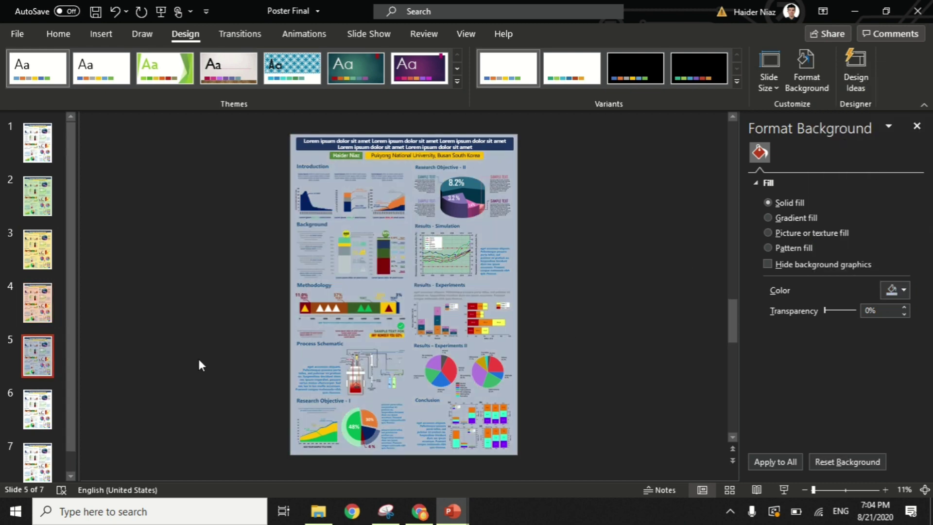
left_click(48, 406)
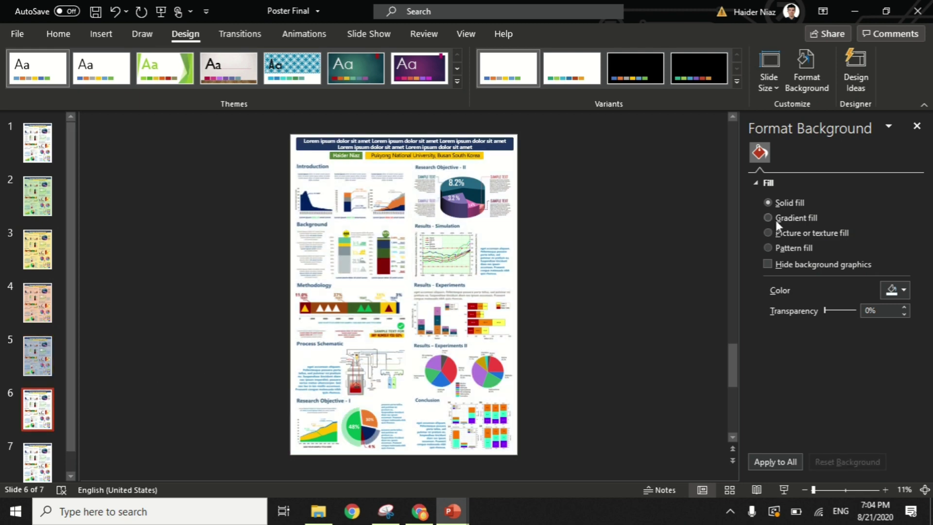
Give slide 6 an orange preset gradient background.
left_click(769, 218)
left_click(893, 290)
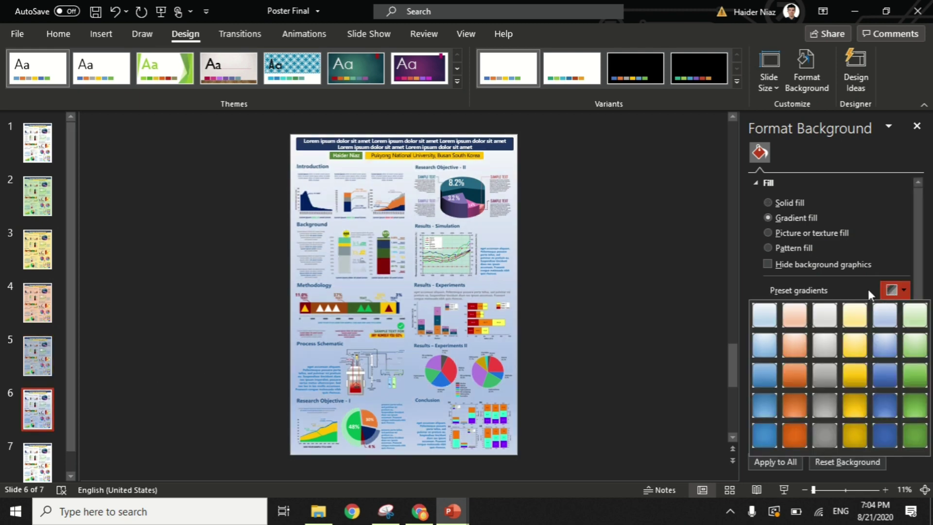
left_click(766, 317)
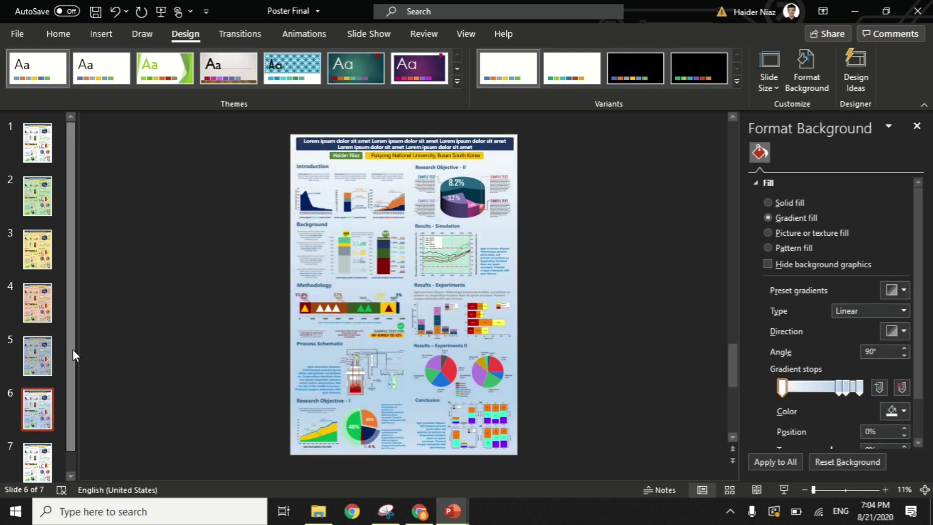
left_click(898, 292)
left_click(794, 345)
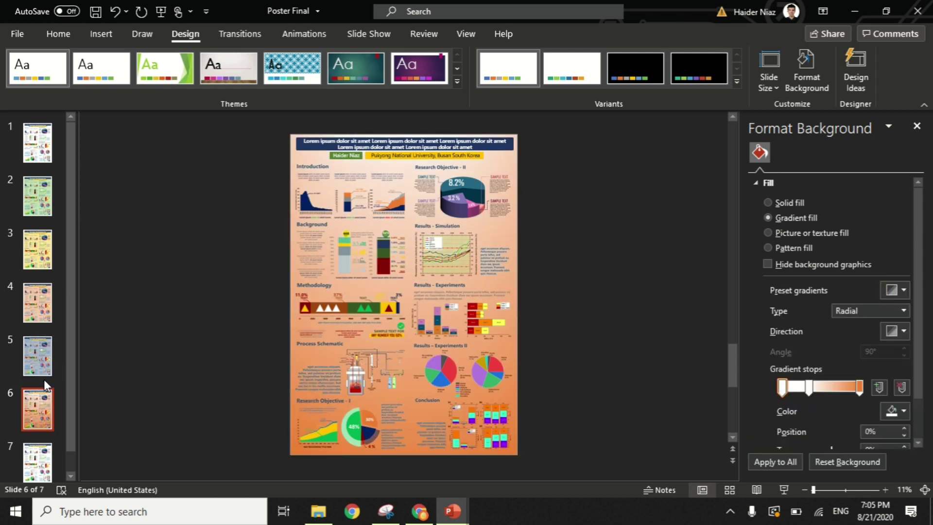
Give slide 7 a light green preset gradient, then return to slide 1.
left_click(37, 462)
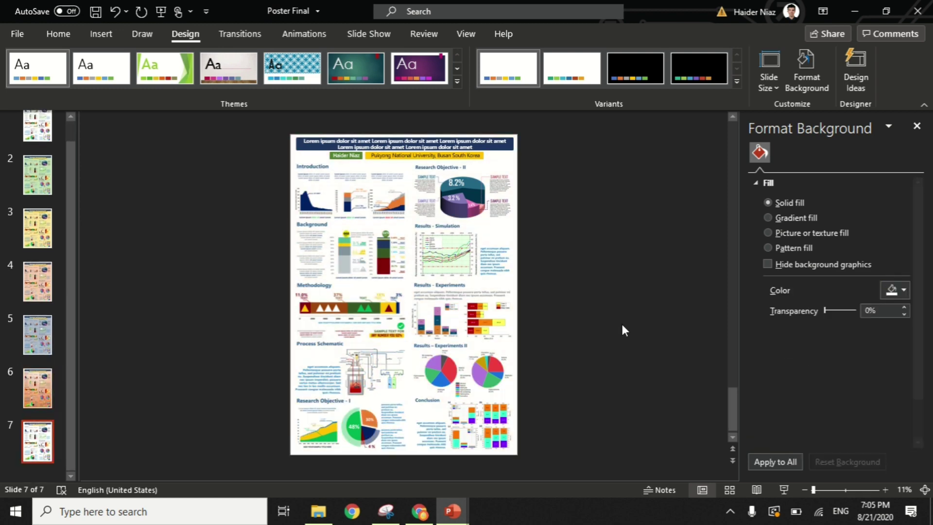
left_click(896, 290)
left_click(783, 219)
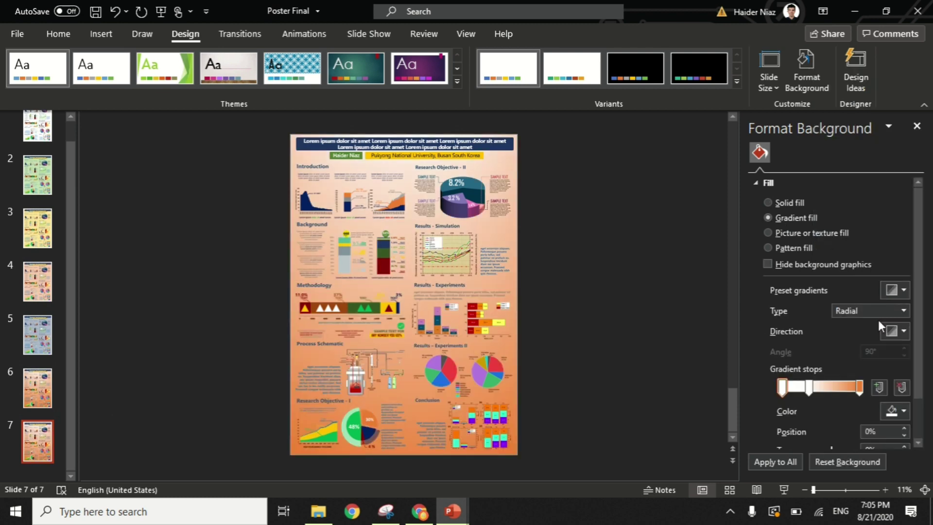
left_click(899, 290)
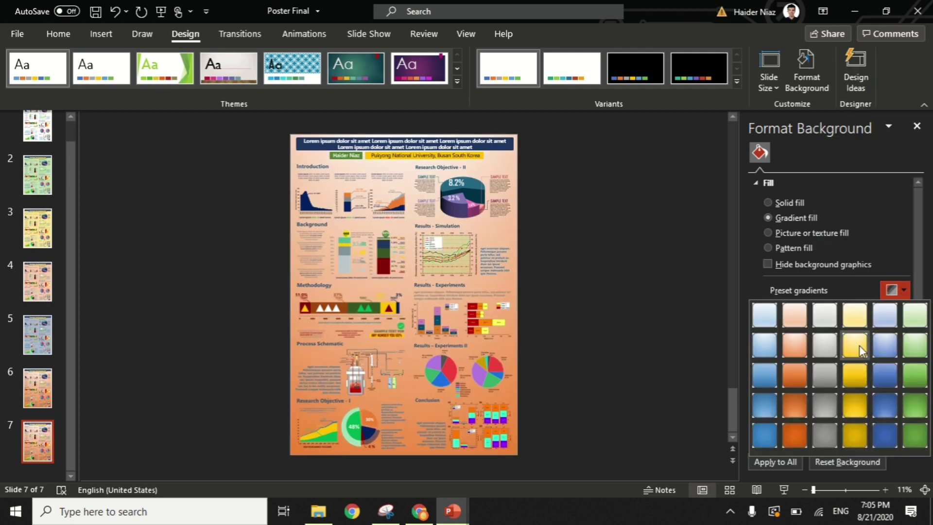
left_click(891, 343)
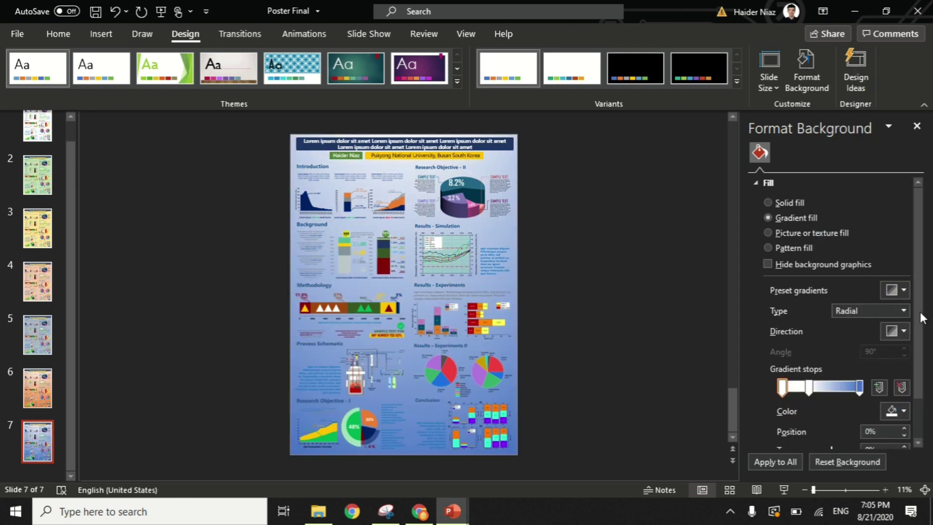
left_click(900, 292)
left_click(884, 317)
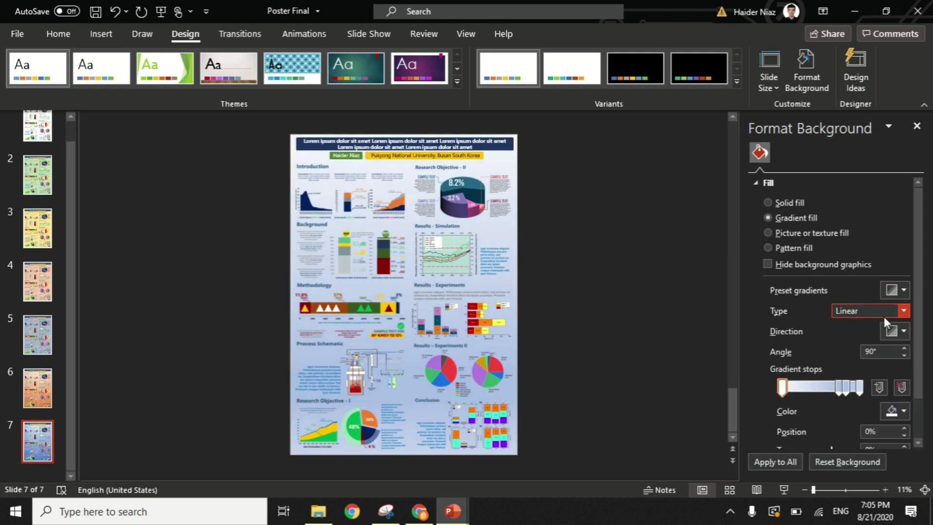
left_click(902, 291)
left_click(915, 315)
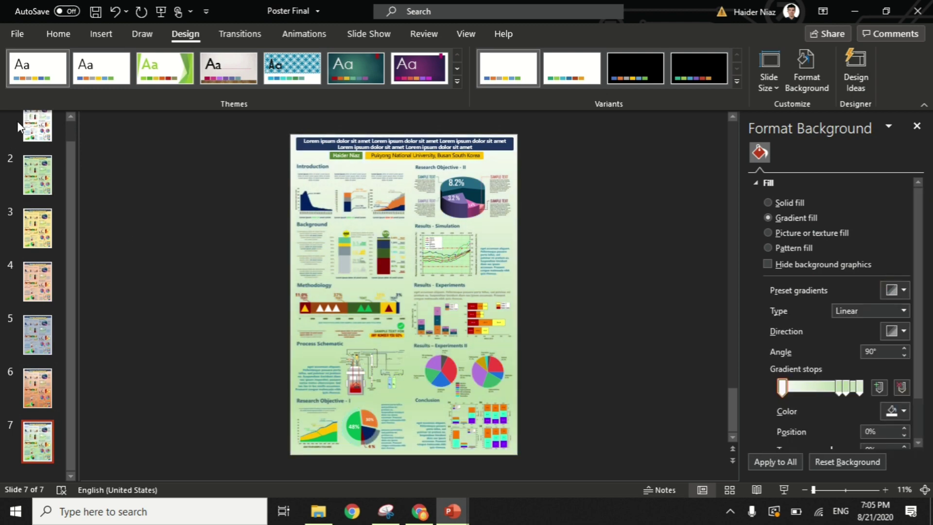
left_click(35, 126)
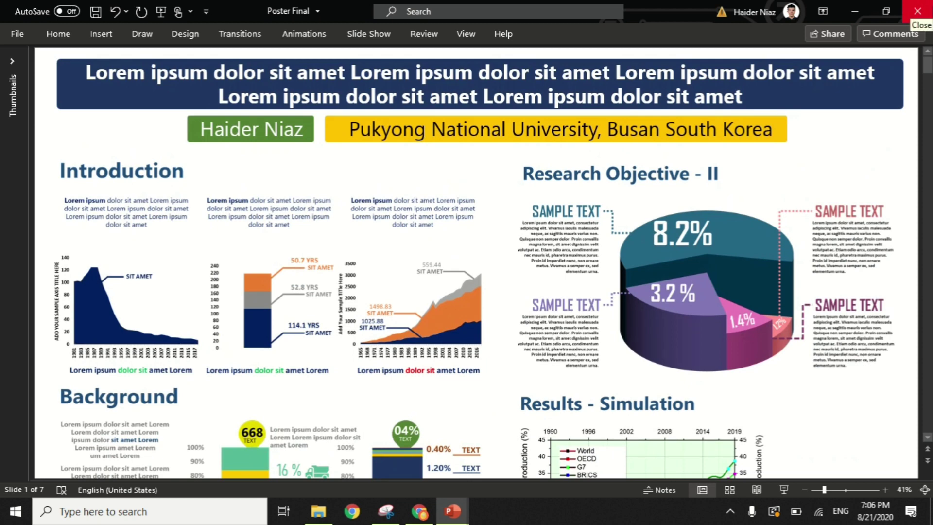
Page through slides 2 to 7 to check each poster's background colour.
key("Page_Down")
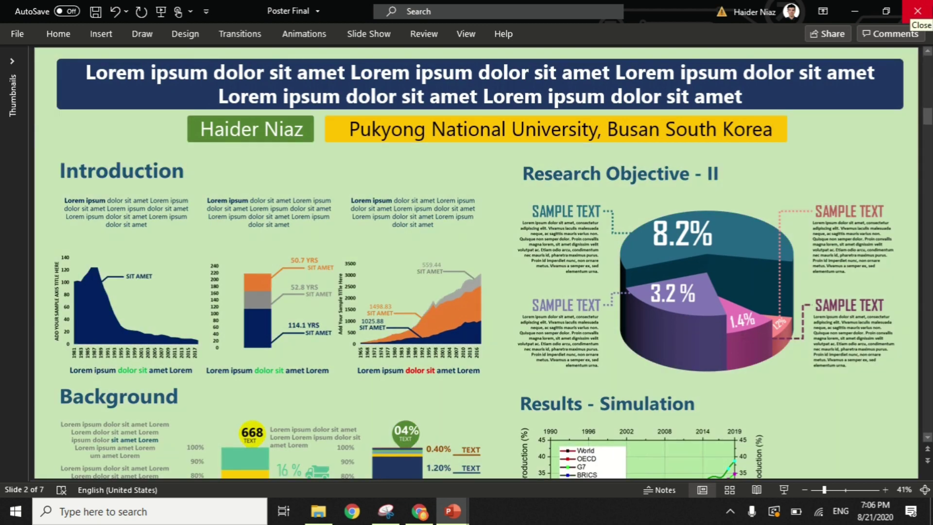
key("Page_Down")
key("Page_Down")
key("Page_Down")
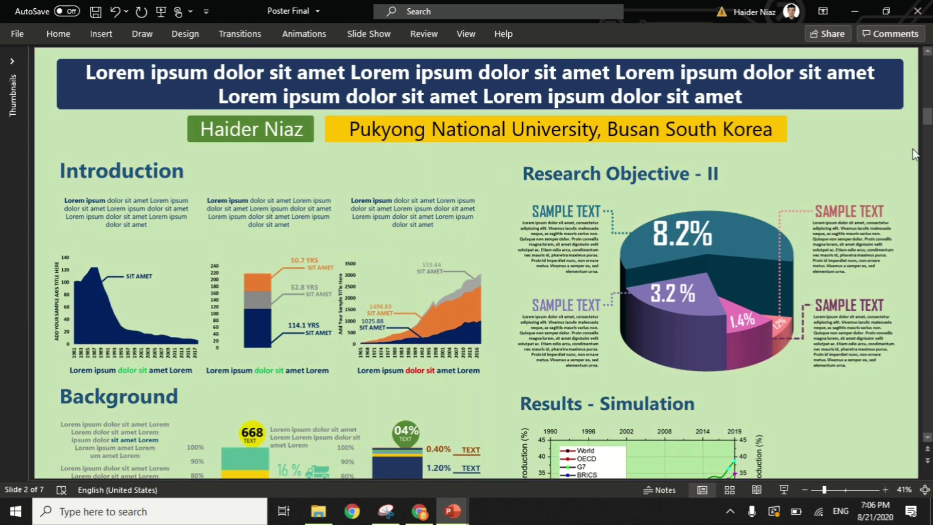
left_click_drag(902, 122, 902, 124)
scroll(906, 126, "down", 5)
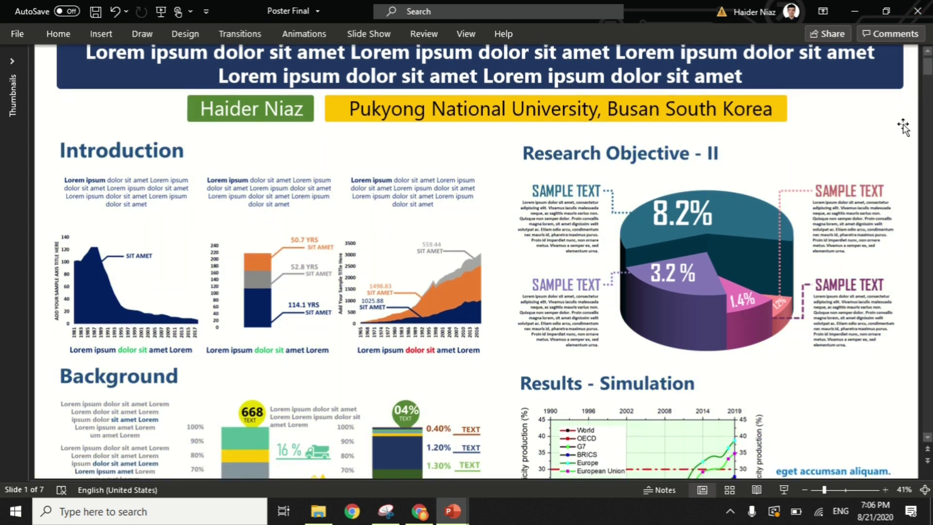
scroll(909, 128, "down", 4)
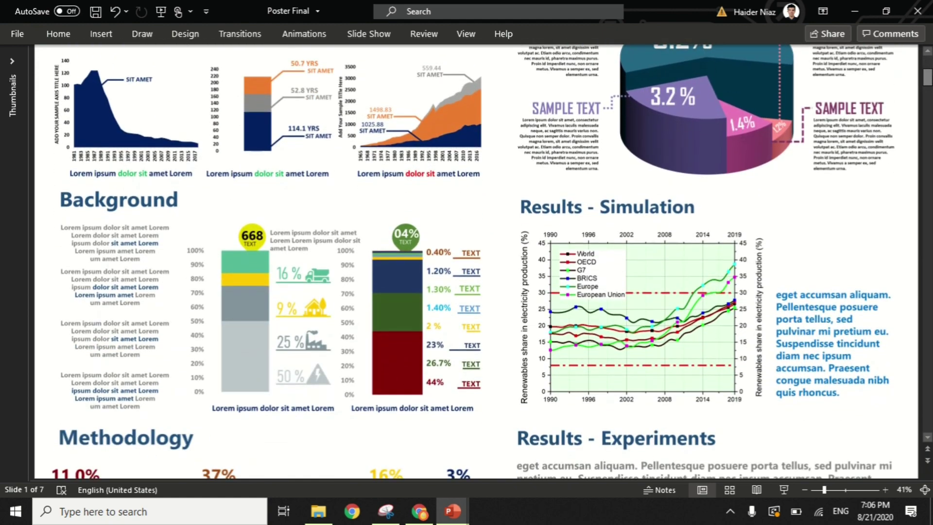
scroll(930, 81, "down", 7)
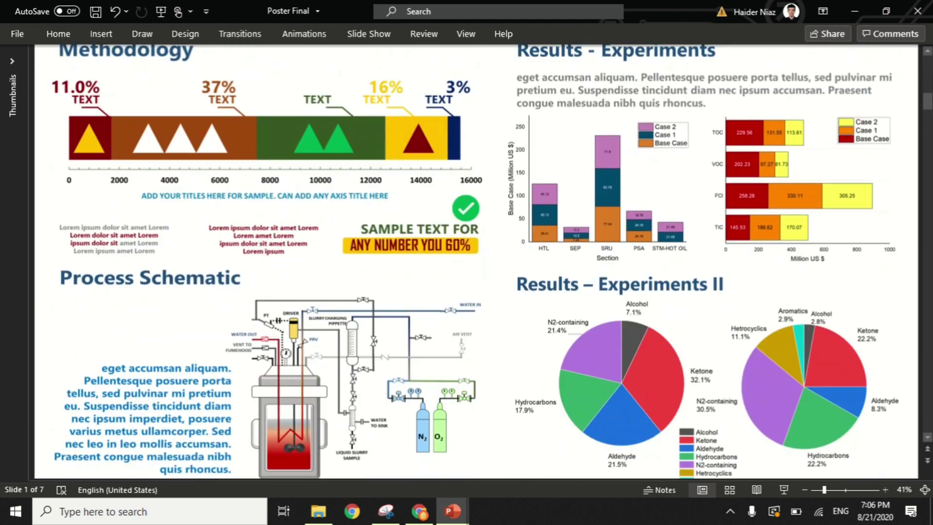
scroll(931, 81, "down", 10)
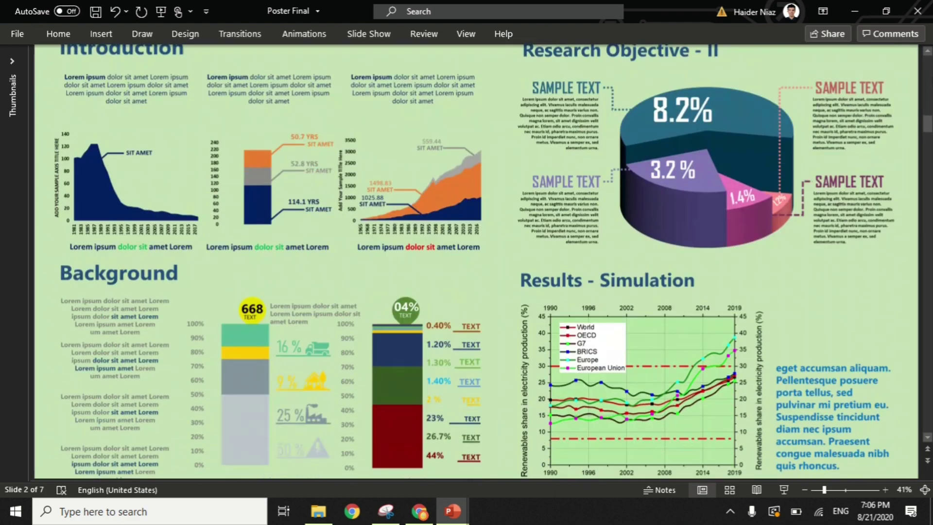
scroll(476, 262, "down", 2)
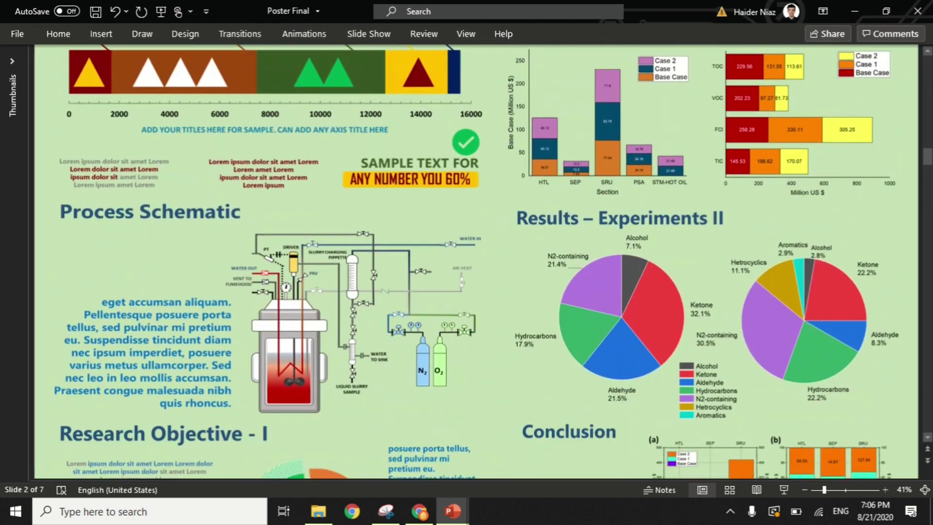
scroll(477, 262, "down", 8)
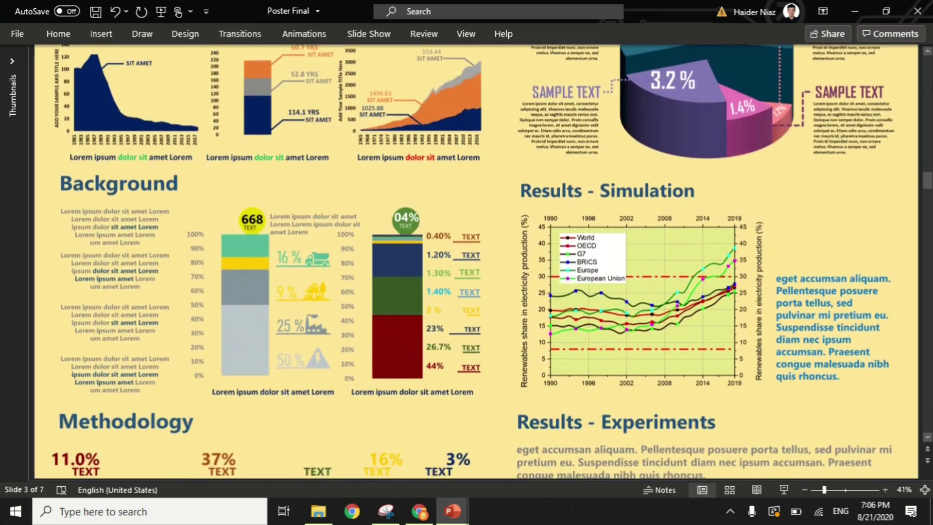
scroll(477, 262, "down", 10)
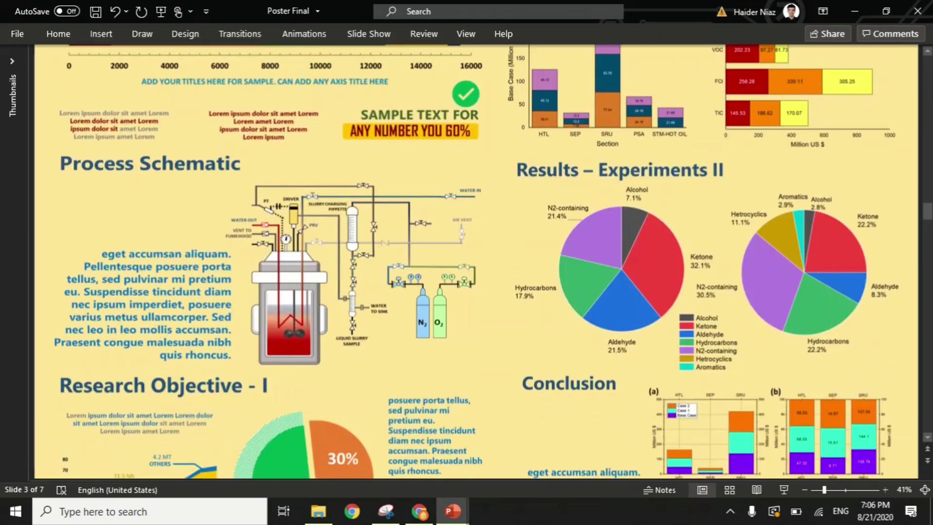
scroll(476, 263, "down", 10)
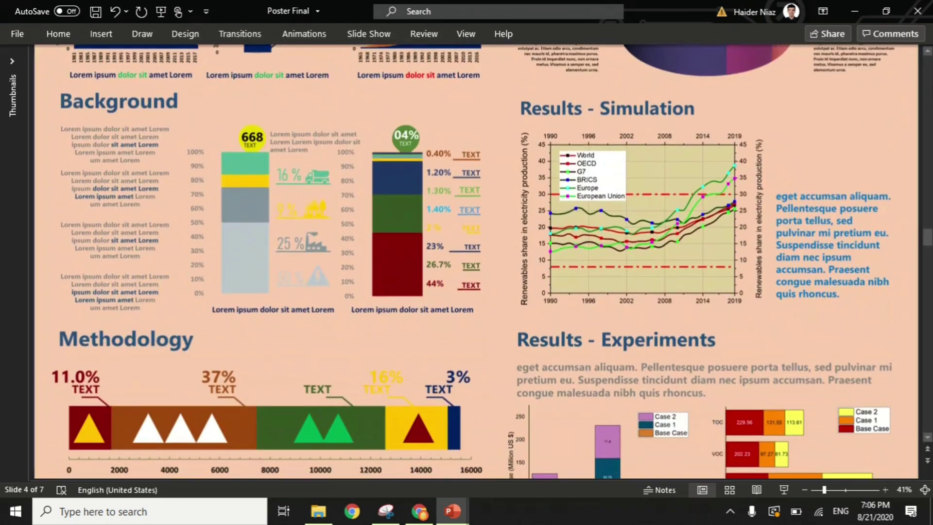
scroll(476, 263, "down", 10)
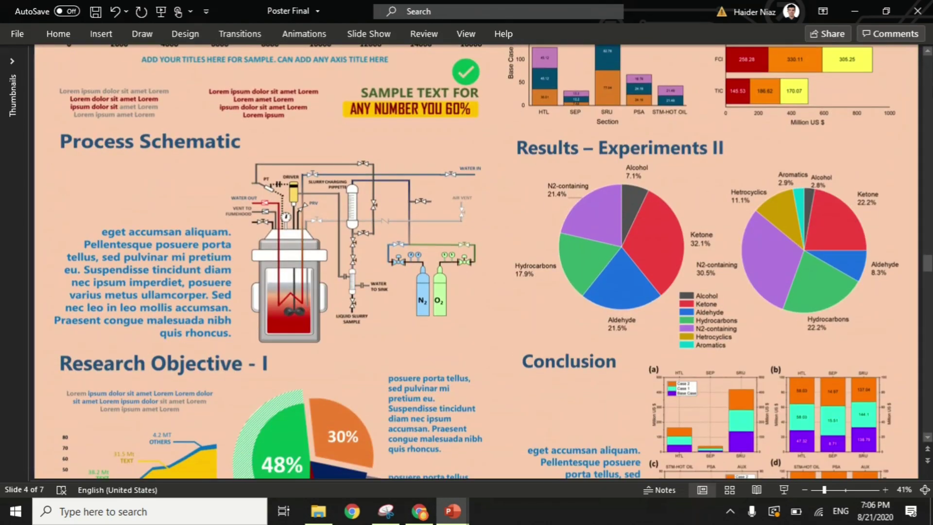
scroll(476, 263, "down", 10)
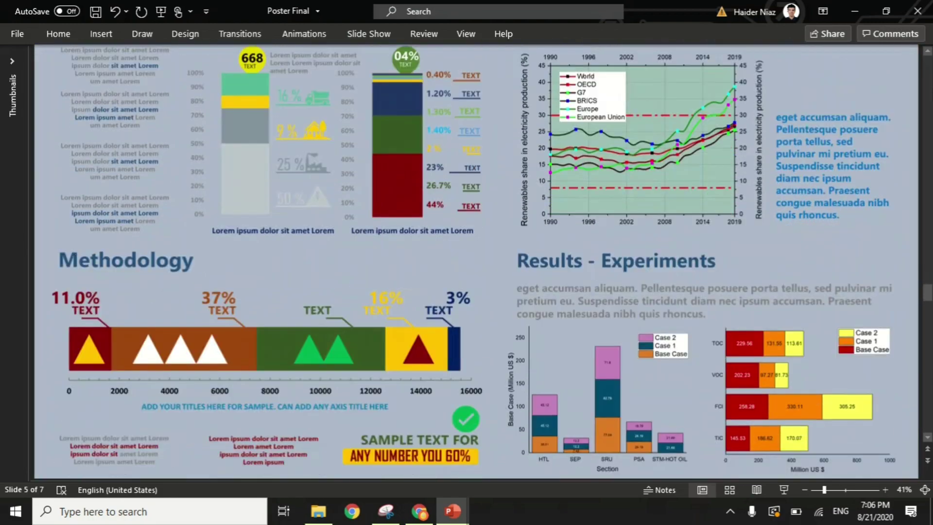
scroll(477, 262, "down", 10)
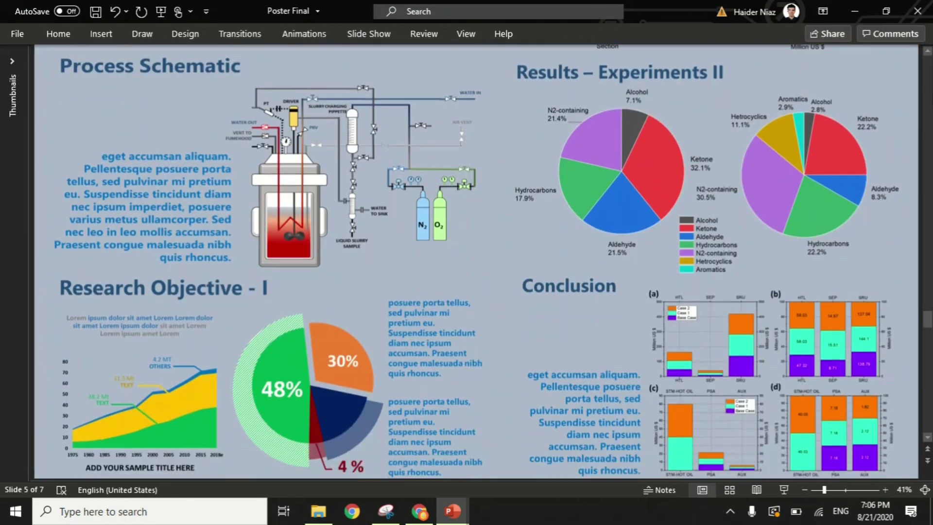
scroll(477, 262, "down", 10)
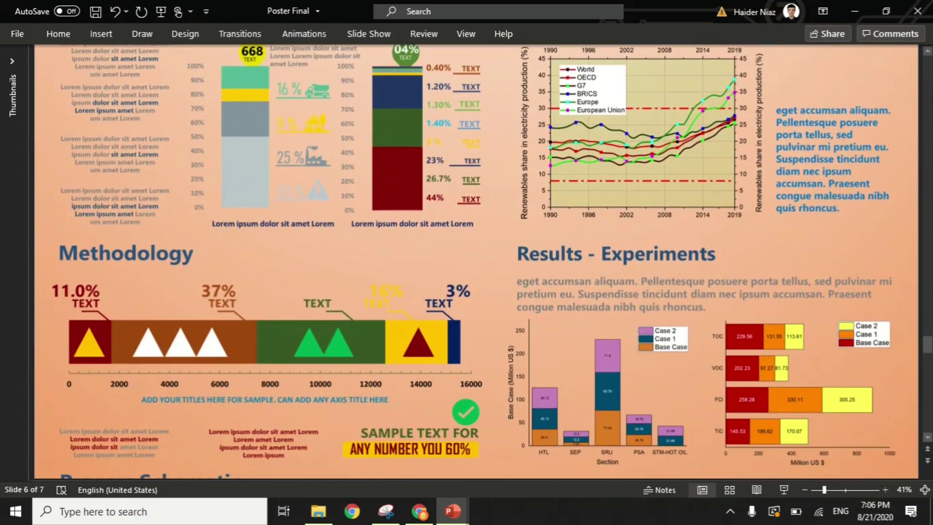
scroll(476, 262, "down", 10)
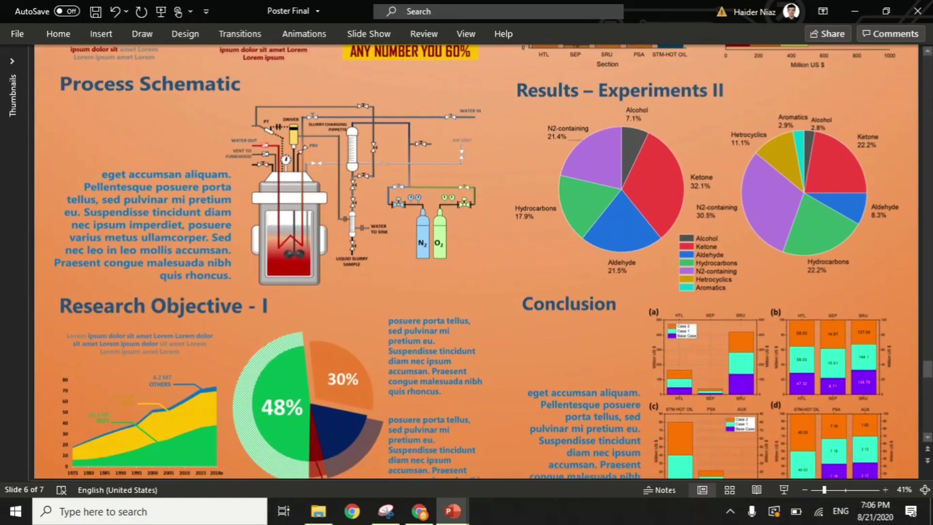
scroll(477, 263, "down", 10)
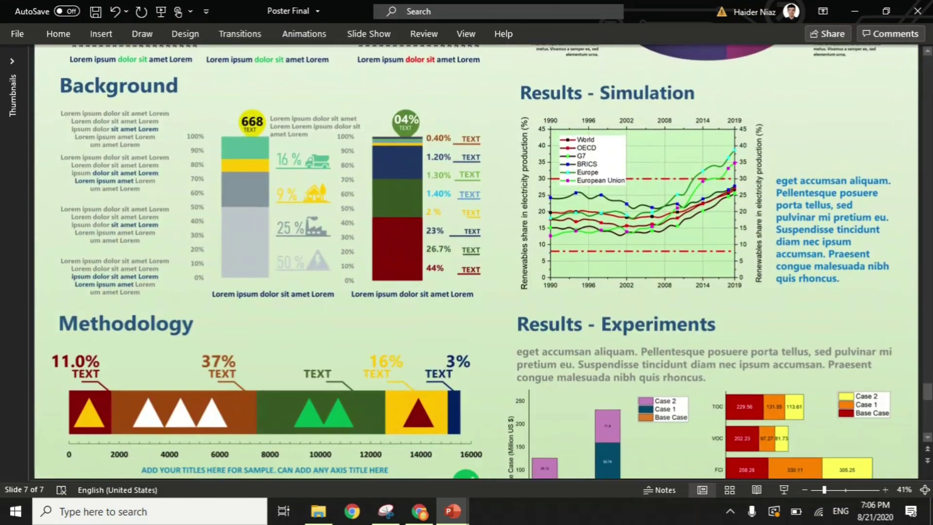
scroll(477, 263, "down", 10)
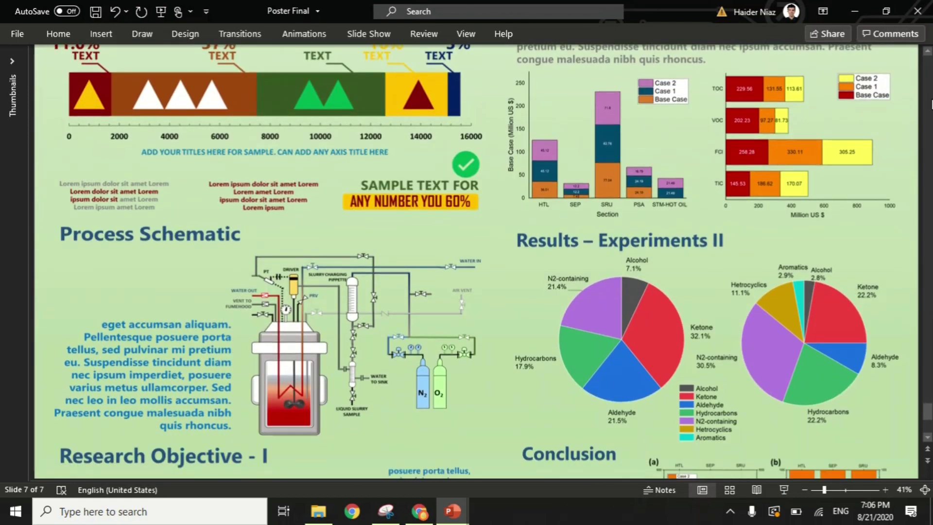
scroll(931, 103, "down", 3)
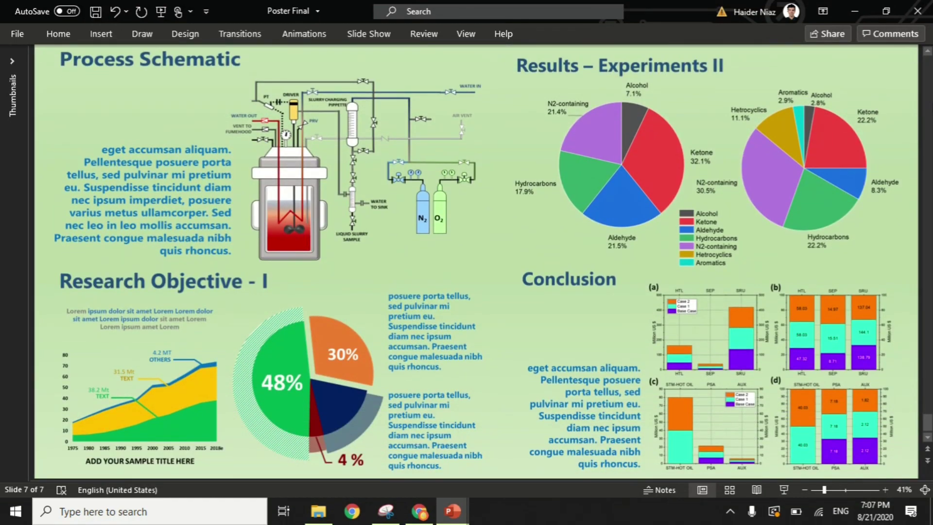